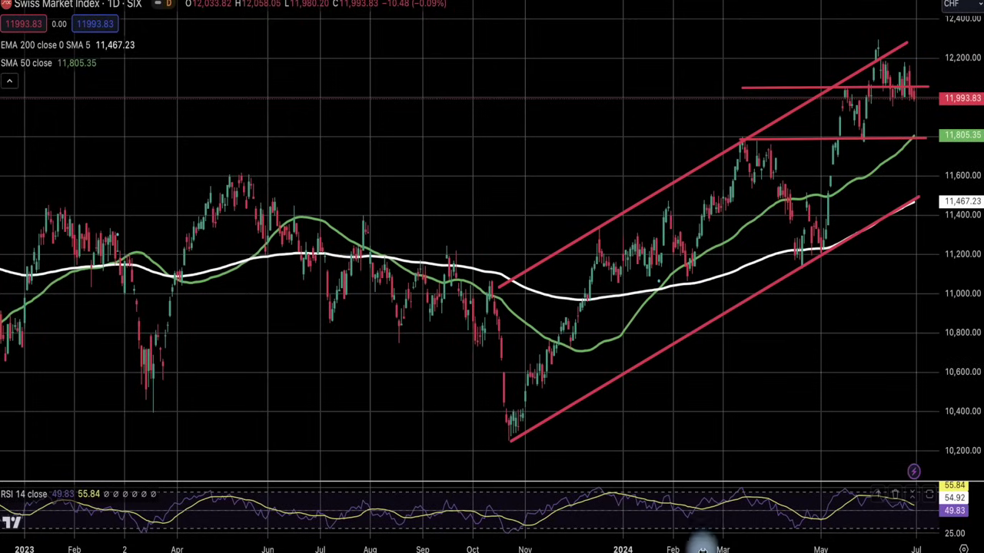
- Sketch an upward arrow from the last Swiss Market Index candle to about 12,300 and a downward arrow toward the support near 11,800
{"action": "left_click_drag", "start_coordinate": [701, 544], "coordinate": [559, 547]}
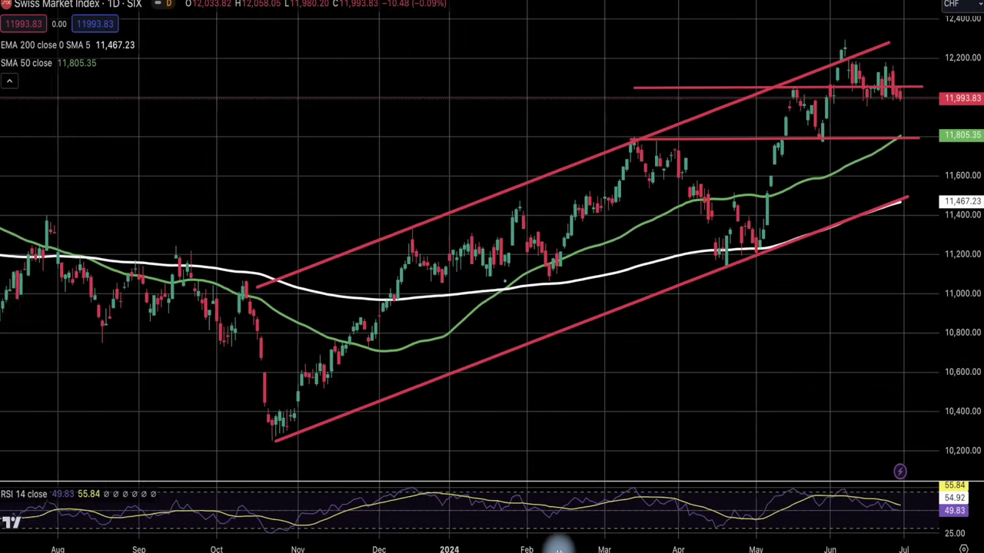
{"action": "left_click_drag", "start_coordinate": [960, 301], "coordinate": [818, 404]}
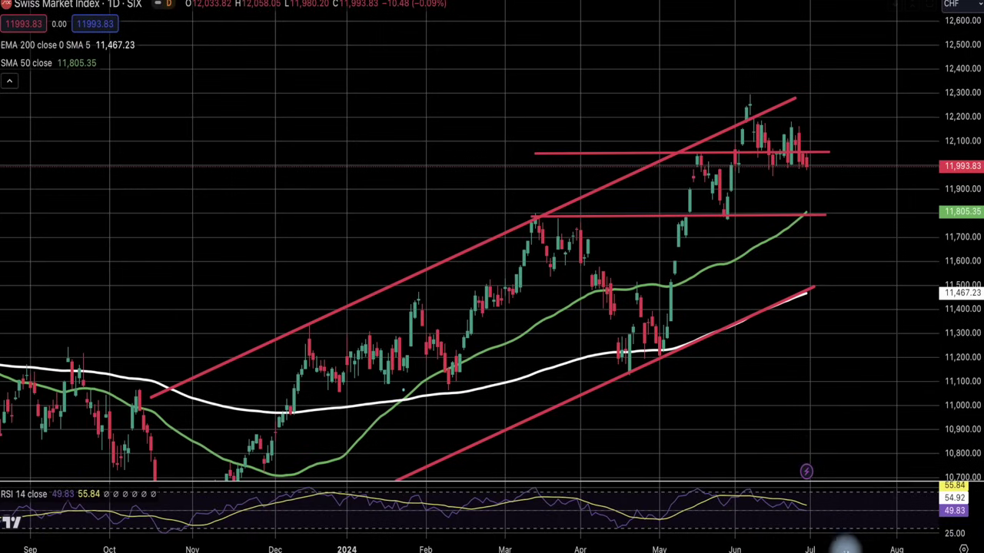
{"action": "mouse_move", "coordinate": [700, 140]}
{"action": "left_mouse_down"}
{"action": "mouse_move", "coordinate": [808, 154]}
{"action": "mouse_move", "coordinate": [829, 145]}
{"action": "left_mouse_up"}
{"action": "mouse_move", "coordinate": [970, 164]}
{"action": "left_mouse_down"}
{"action": "mouse_move", "coordinate": [943, 151]}
{"action": "mouse_move", "coordinate": [969, 185]}
{"action": "mouse_move", "coordinate": [977, 151]}
{"action": "mouse_move", "coordinate": [944, 154]}
{"action": "left_mouse_up"}
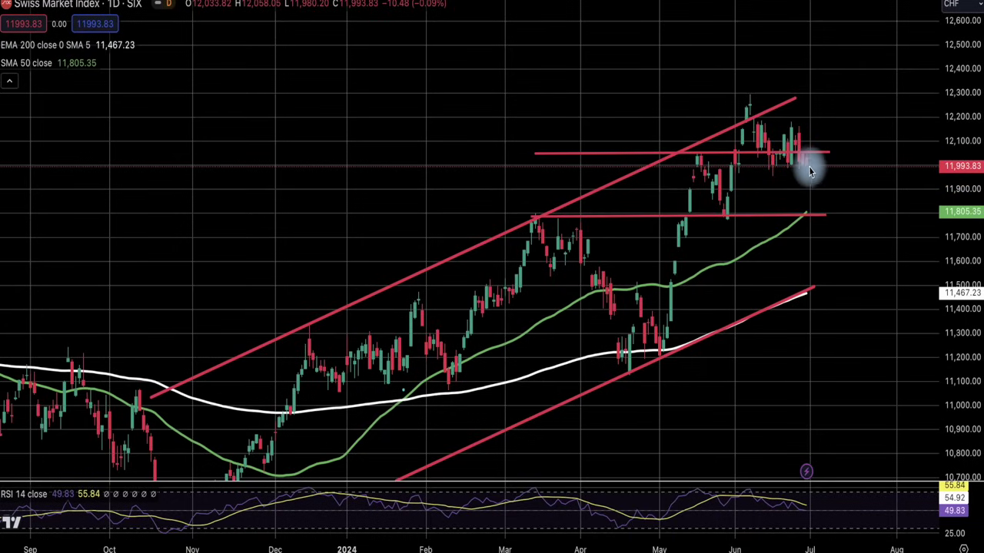
{"action": "mouse_move", "coordinate": [810, 161]}
{"action": "left_mouse_down"}
{"action": "mouse_move", "coordinate": [839, 93]}
{"action": "mouse_move", "coordinate": [830, 82]}
{"action": "left_mouse_up"}
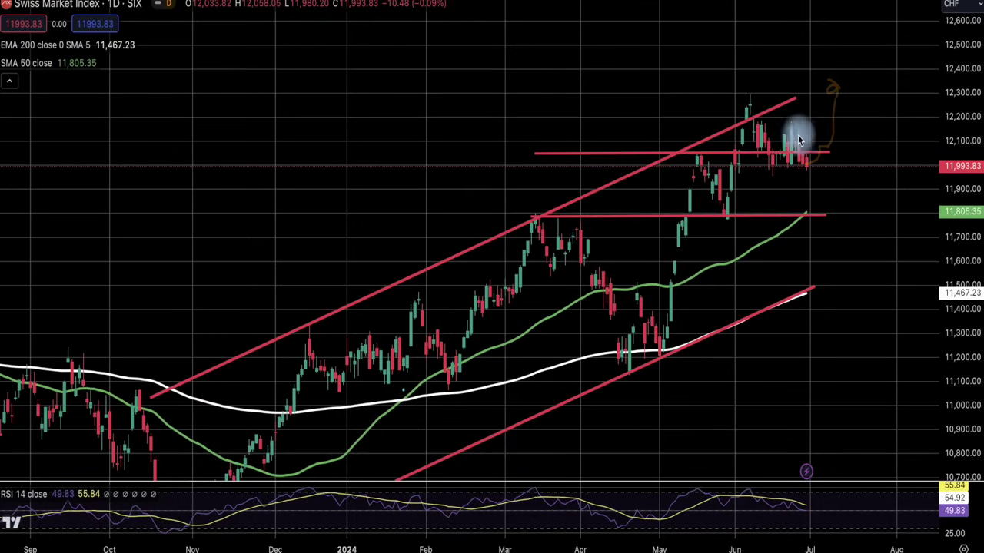
{"action": "mouse_move", "coordinate": [788, 124]}
{"action": "left_mouse_down"}
{"action": "mouse_move", "coordinate": [816, 158]}
{"action": "mouse_move", "coordinate": [817, 201]}
{"action": "mouse_move", "coordinate": [806, 202]}
{"action": "mouse_move", "coordinate": [820, 221]}
{"action": "left_mouse_up"}
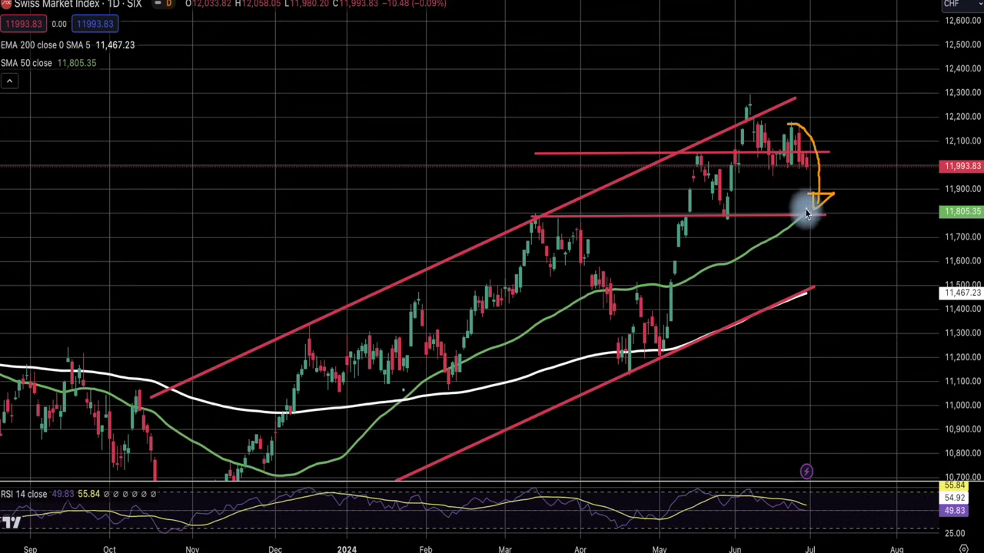
{"action": "left_click_drag", "start_coordinate": [812, 211], "coordinate": [814, 208]}
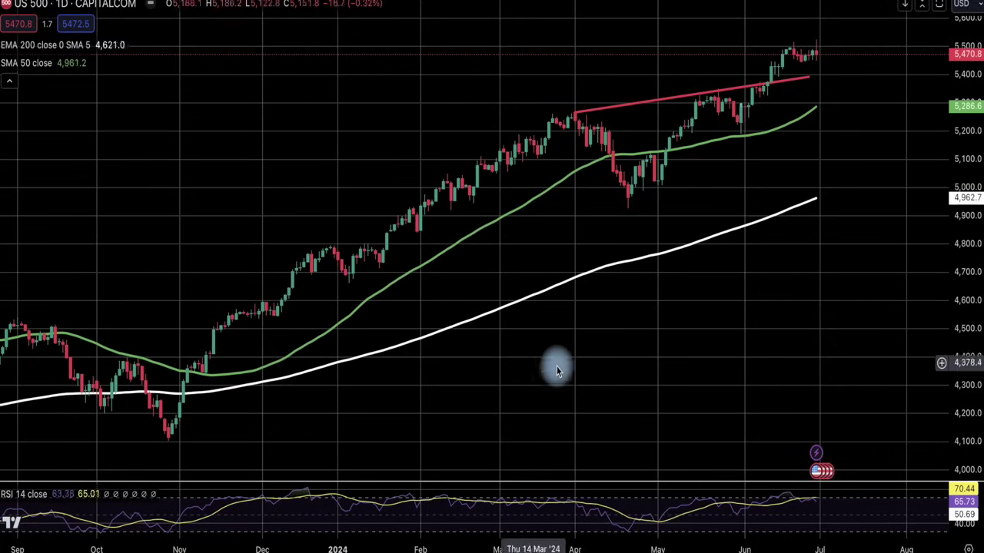
- Mark freehand the mid-June candle near 5,500 and the latest candle with its upper wick on the US 500 chart
{"action": "left_click_drag", "start_coordinate": [959, 331], "coordinate": [805, 528]}
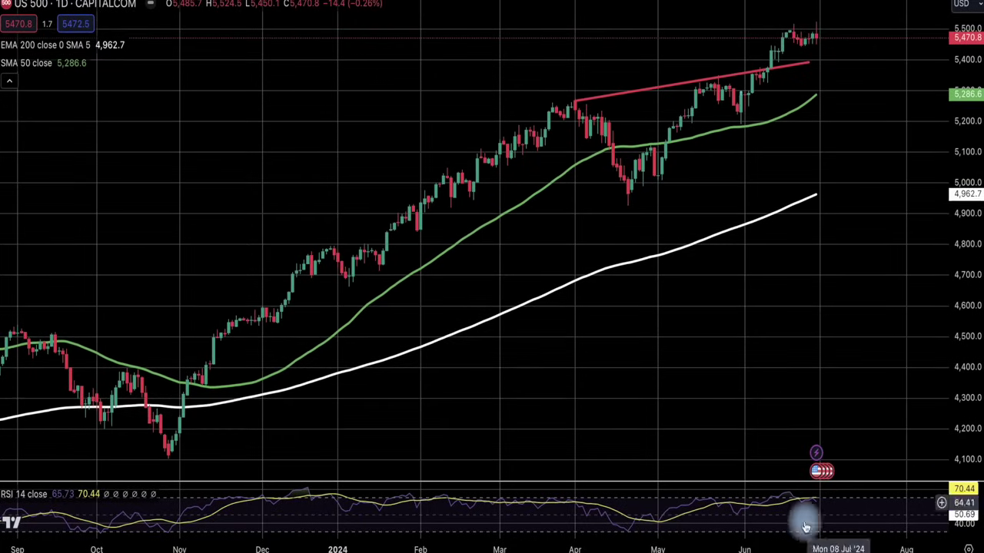
{"action": "scroll", "coordinate": [681, 538], "scroll_direction": "up", "scroll_amount": 2}
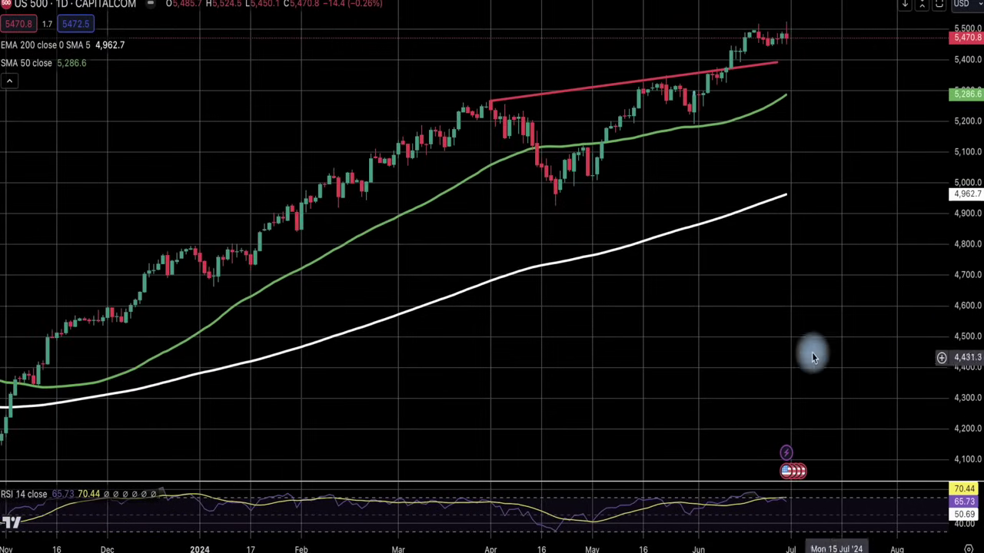
{"action": "left_click_drag", "start_coordinate": [961, 331], "coordinate": [872, 301]}
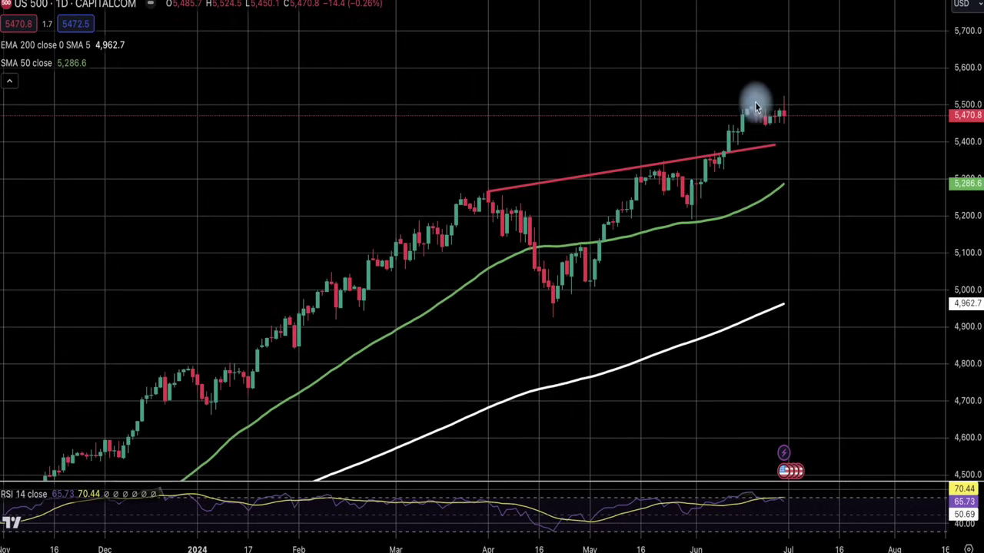
{"action": "mouse_move", "coordinate": [753, 90]}
{"action": "left_mouse_down"}
{"action": "mouse_move", "coordinate": [757, 113]}
{"action": "mouse_move", "coordinate": [759, 100]}
{"action": "left_mouse_up"}
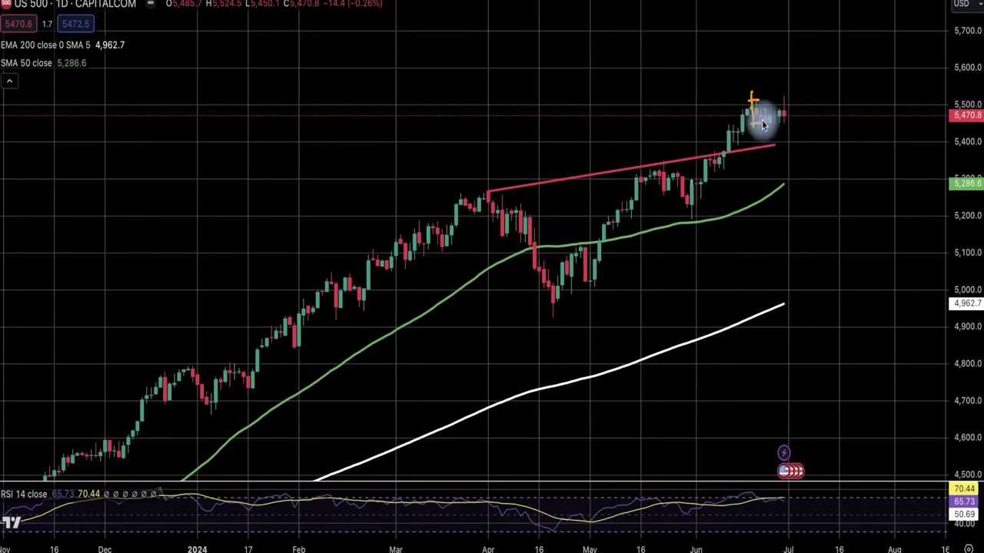
{"action": "left_click_drag", "start_coordinate": [783, 96], "coordinate": [785, 121]}
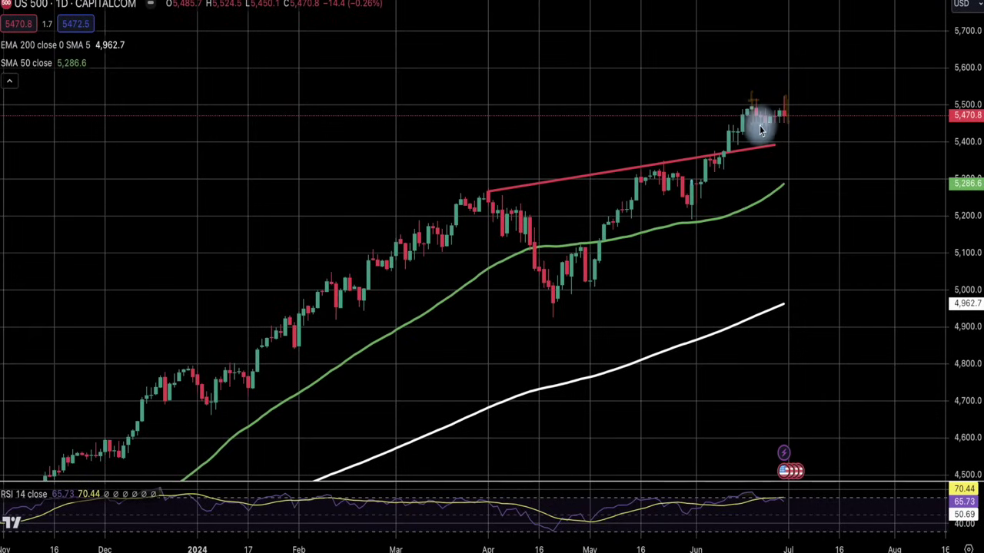
{"action": "mouse_move", "coordinate": [753, 117]}
{"action": "left_mouse_down"}
{"action": "mouse_move", "coordinate": [754, 92]}
{"action": "mouse_move", "coordinate": [762, 119]}
{"action": "left_mouse_up"}
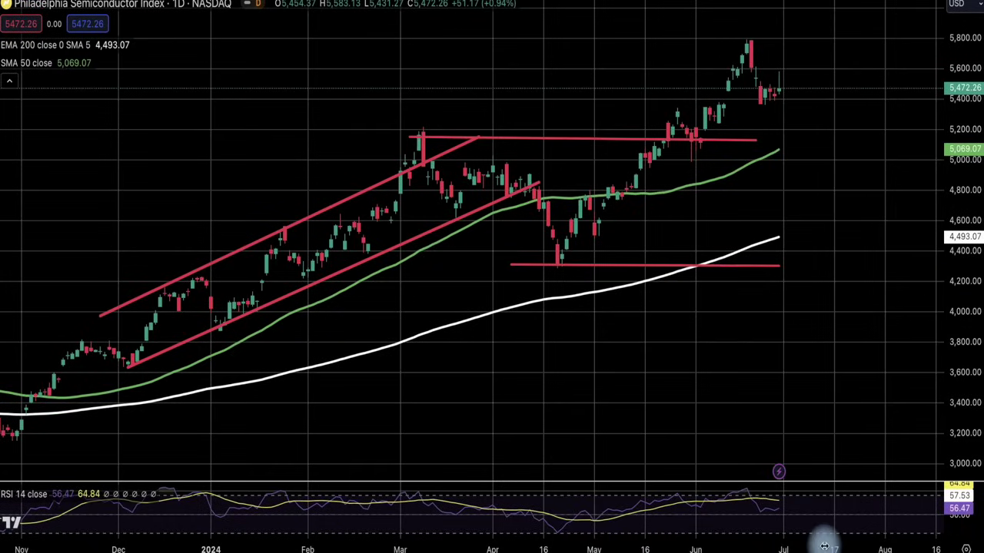
- Annotate the June peak and the latest pullback candles freehand on the Philadelphia Semiconductor Index chart
{"action": "left_click_drag", "start_coordinate": [823, 538], "coordinate": [713, 538]}
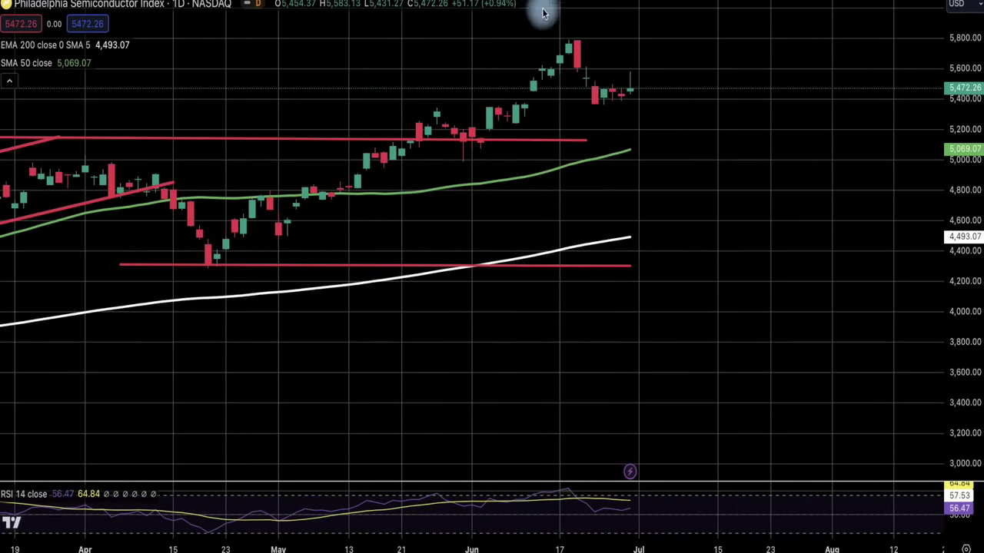
{"action": "mouse_move", "coordinate": [546, 38]}
{"action": "left_mouse_down"}
{"action": "mouse_move", "coordinate": [626, 95]}
{"action": "mouse_move", "coordinate": [653, 96]}
{"action": "left_mouse_up"}
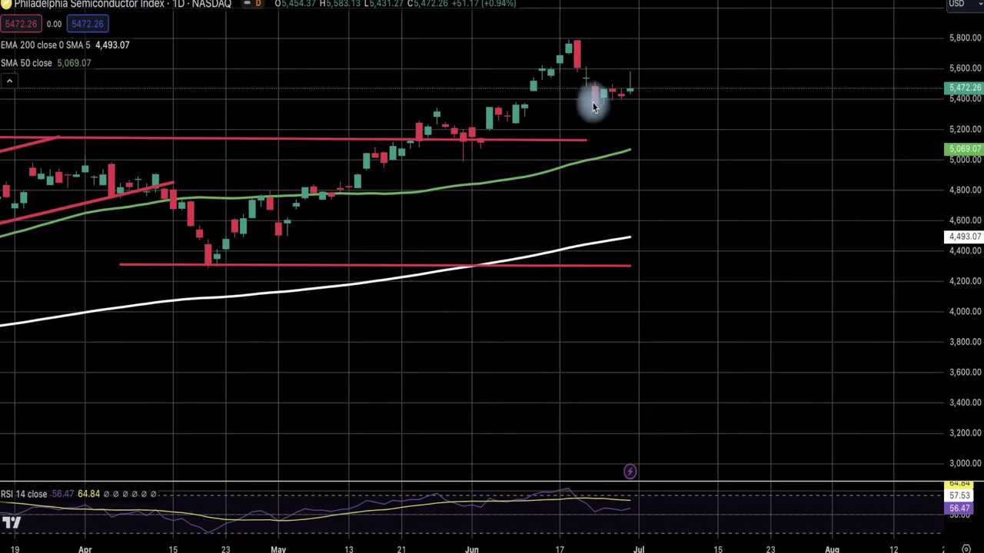
{"action": "mouse_move", "coordinate": [639, 103]}
{"action": "left_mouse_down"}
{"action": "mouse_move", "coordinate": [644, 69]}
{"action": "mouse_move", "coordinate": [641, 92]}
{"action": "mouse_move", "coordinate": [630, 73]}
{"action": "left_mouse_up"}
{"action": "mouse_move", "coordinate": [565, 71]}
{"action": "left_mouse_down"}
{"action": "mouse_move", "coordinate": [592, 99]}
{"action": "mouse_move", "coordinate": [657, 23]}
{"action": "mouse_move", "coordinate": [650, 48]}
{"action": "left_mouse_up"}
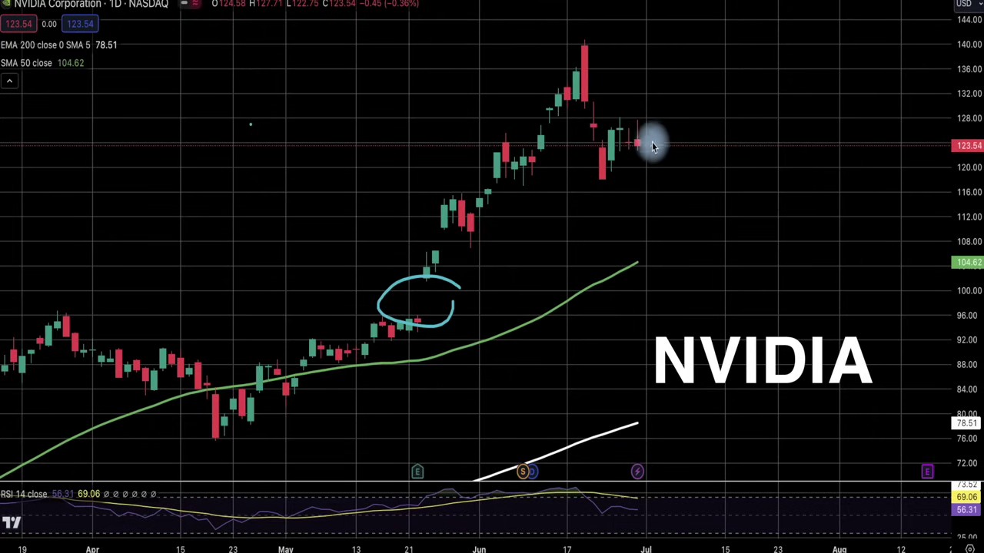
- Circle NVIDIA's June peak and pullback, and sketch its reversal with level lines around the latest candles near 124
{"action": "mouse_move", "coordinate": [675, 73]}
{"action": "left_mouse_down"}
{"action": "mouse_move", "coordinate": [621, 22]}
{"action": "mouse_move", "coordinate": [637, 209]}
{"action": "mouse_move", "coordinate": [667, 81]}
{"action": "left_mouse_up"}
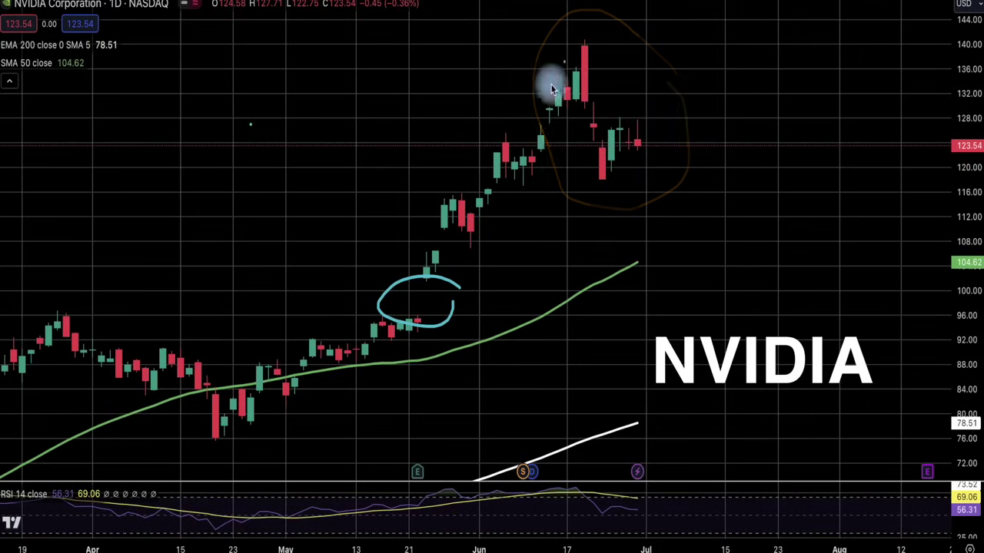
{"action": "mouse_move", "coordinate": [541, 68]}
{"action": "left_mouse_down"}
{"action": "mouse_move", "coordinate": [548, 35]}
{"action": "mouse_move", "coordinate": [579, 145]}
{"action": "mouse_move", "coordinate": [546, 147]}
{"action": "mouse_move", "coordinate": [689, 152]}
{"action": "left_mouse_up"}
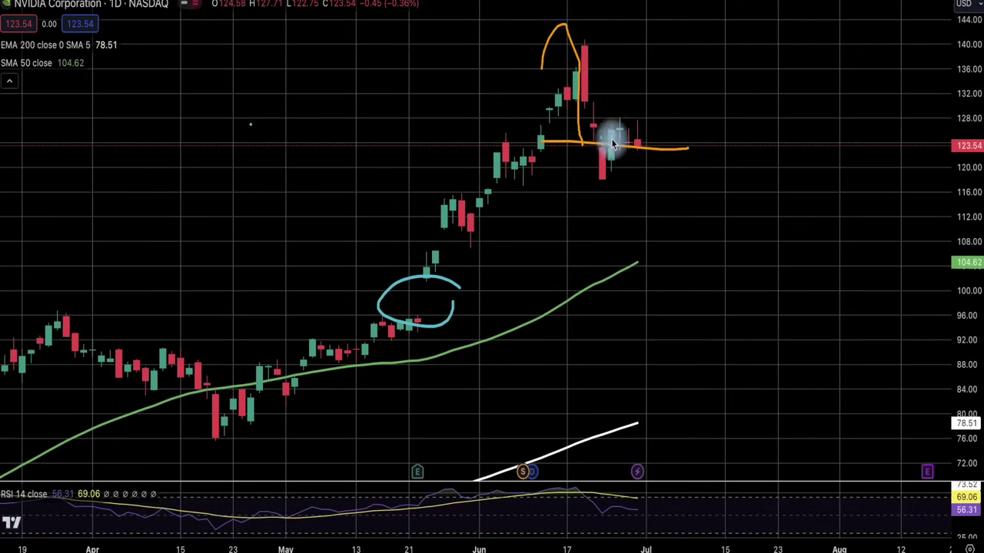
{"action": "left_click_drag", "start_coordinate": [590, 129], "coordinate": [664, 120]}
{"action": "left_click_drag", "start_coordinate": [607, 157], "coordinate": [671, 163]}
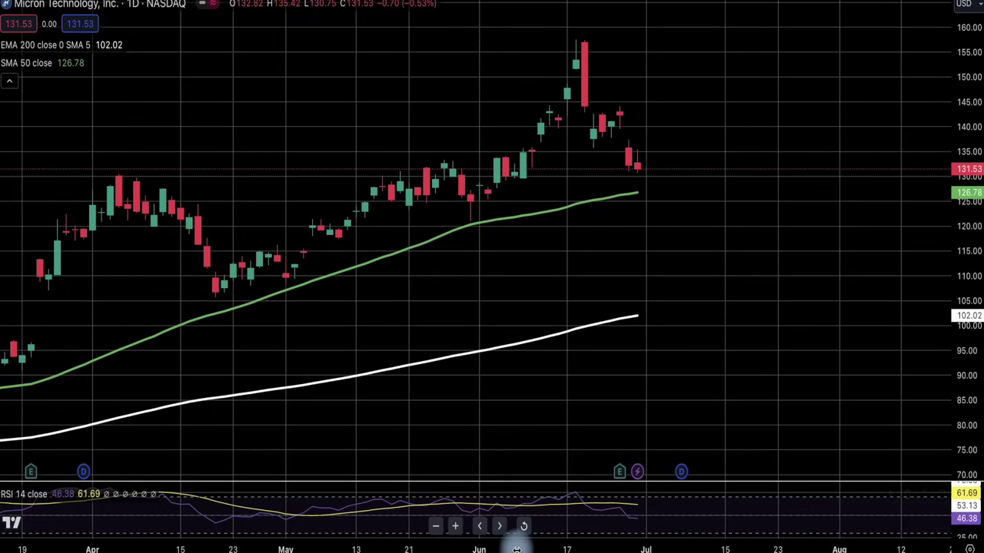
- Circle Micron's 26 June candle freehand and trace the small rise into it and the drop that follows
{"action": "mouse_move", "coordinate": [518, 547]}
{"action": "left_mouse_down"}
{"action": "mouse_move", "coordinate": [530, 547]}
{"action": "mouse_move", "coordinate": [454, 547]}
{"action": "left_mouse_up"}
{"action": "left_click_drag", "start_coordinate": [971, 169], "coordinate": [978, 261]}
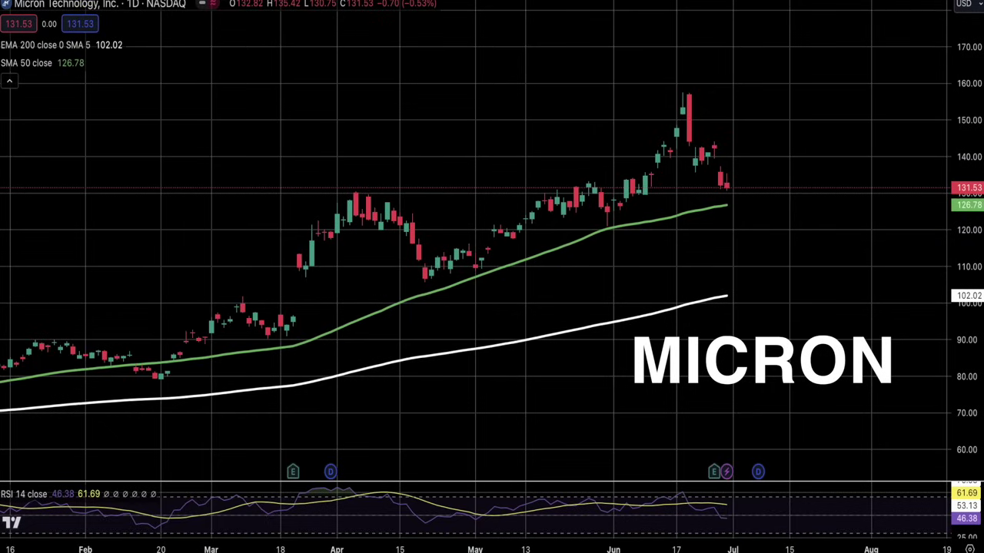
{"action": "left_click_drag", "start_coordinate": [560, 549], "coordinate": [599, 549]}
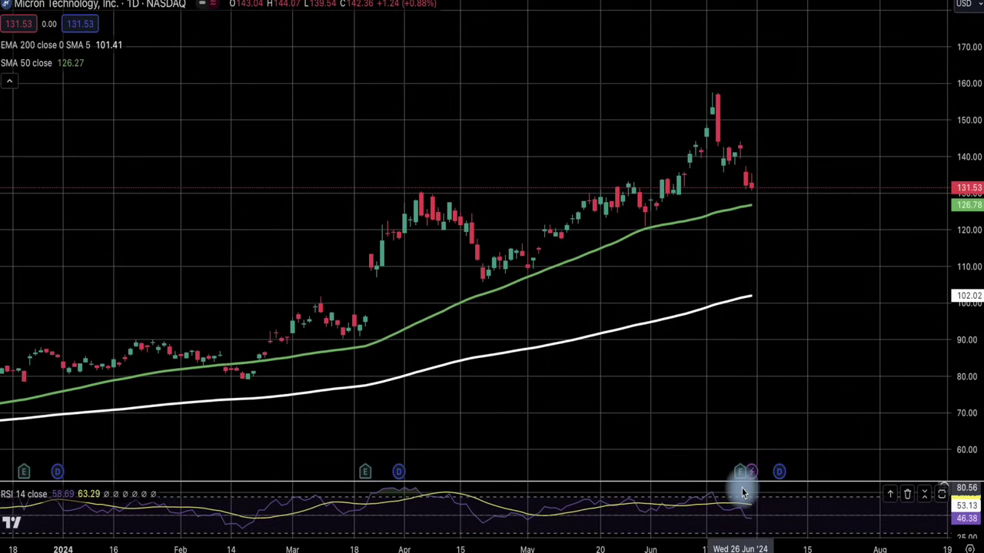
{"action": "scroll", "coordinate": [742, 461], "scroll_direction": "down", "scroll_amount": 1}
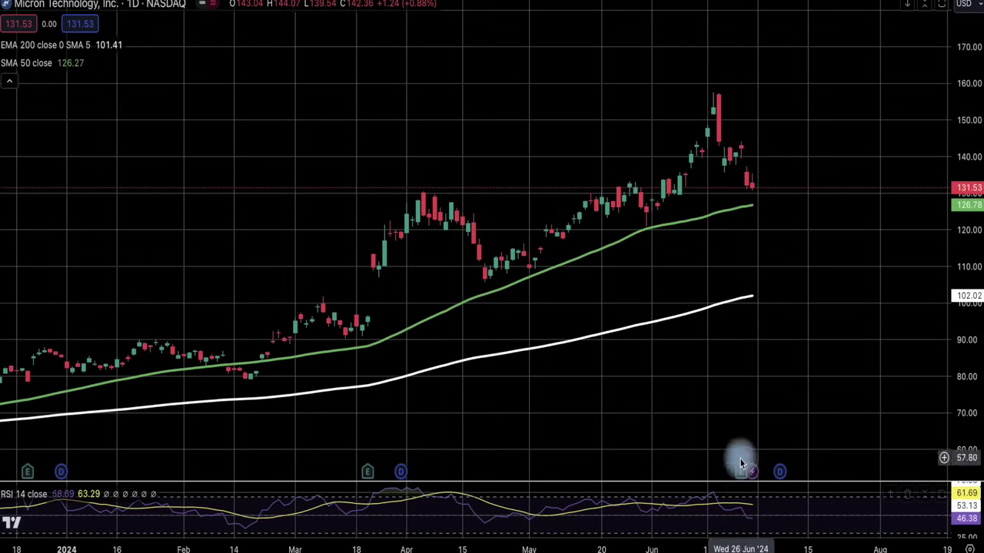
{"action": "left_click", "coordinate": [745, 138]}
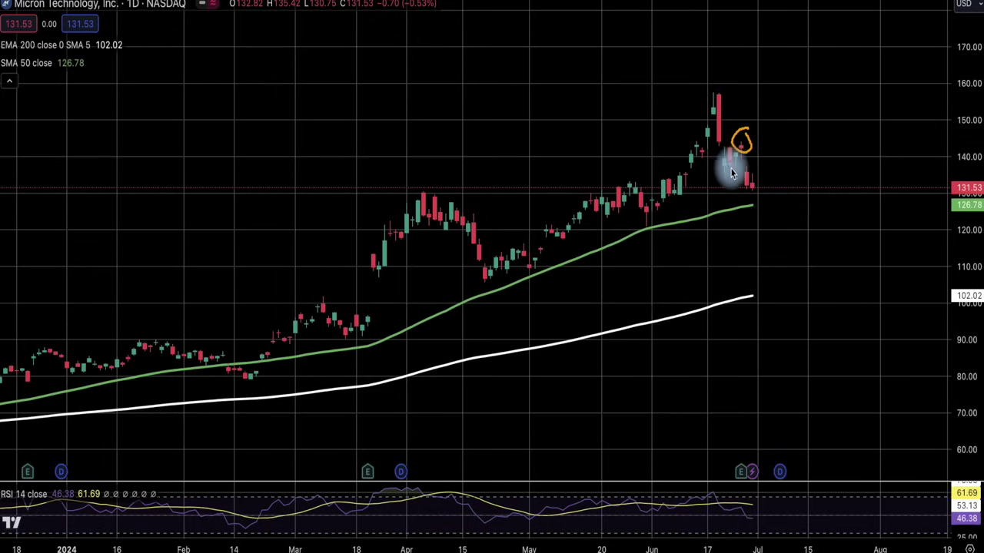
{"action": "left_click_drag", "start_coordinate": [744, 144], "coordinate": [747, 186]}
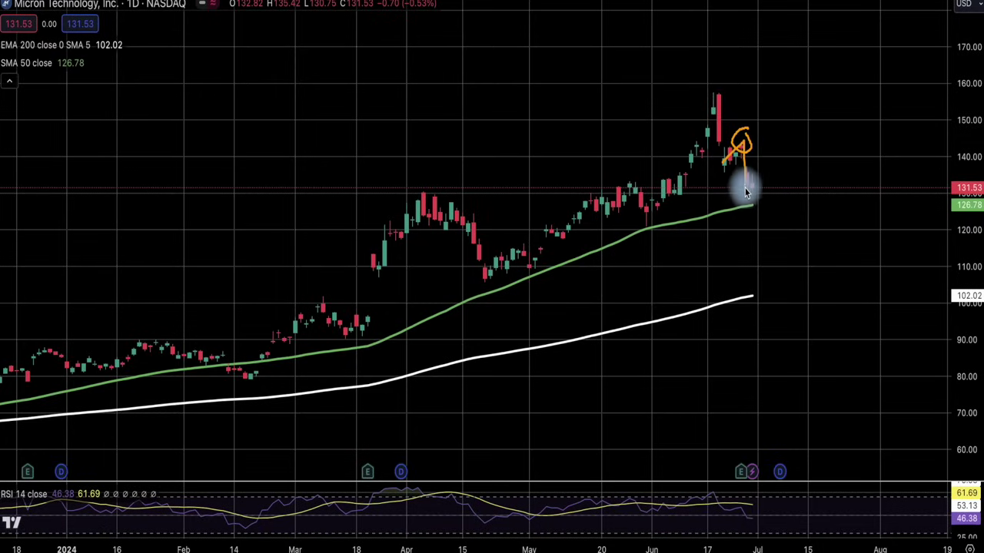
- Sketch a horizontal support line at about 132 on the Micron chart and mark the 50-day average near 127
{"action": "left_click_drag", "start_coordinate": [587, 186], "coordinate": [794, 189]}
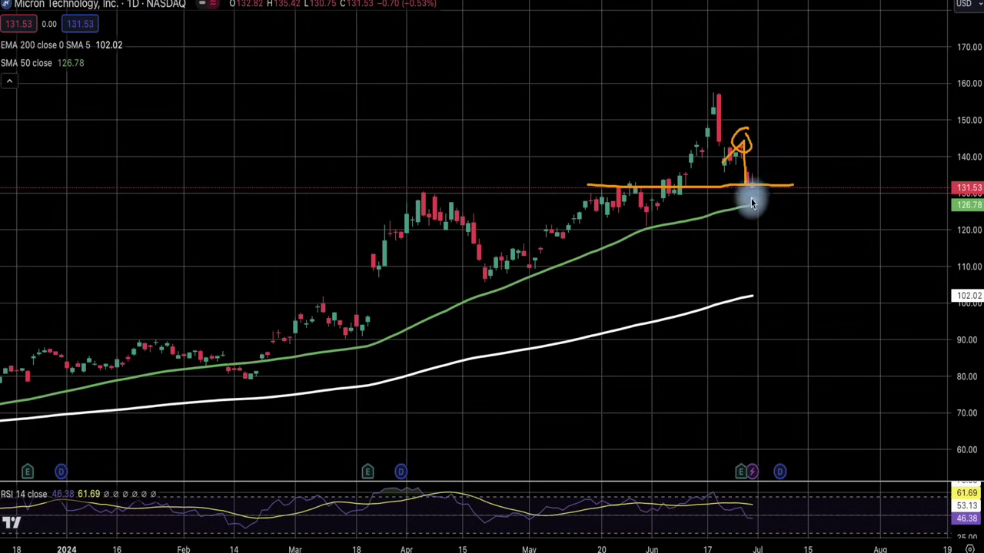
{"action": "left_click_drag", "start_coordinate": [750, 200], "coordinate": [773, 204]}
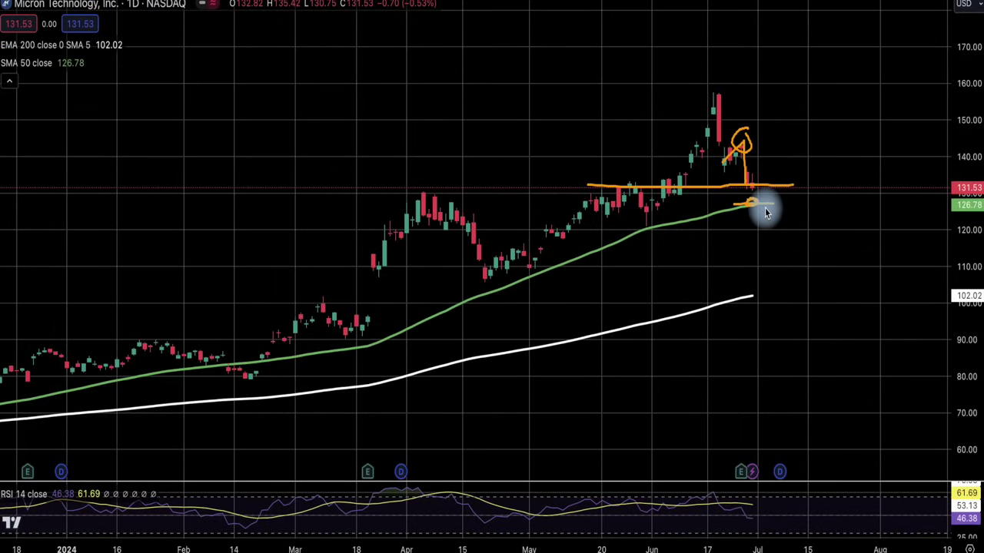
{"action": "mouse_move", "coordinate": [717, 154]}
{"action": "left_mouse_down"}
{"action": "mouse_move", "coordinate": [759, 155]}
{"action": "mouse_move", "coordinate": [766, 178]}
{"action": "mouse_move", "coordinate": [734, 175]}
{"action": "left_mouse_up"}
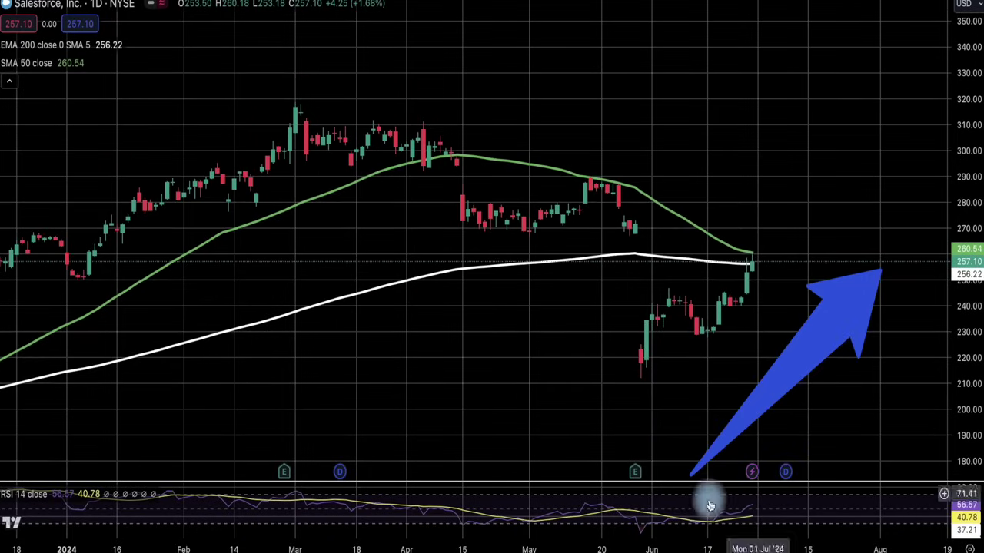
- Circle Salesforce's late-May gap down and trace the June recovery toward the 50-day and 200-day moving averages
{"action": "scroll", "coordinate": [855, 442], "scroll_direction": "down", "scroll_amount": 4}
{"action": "left_click_drag", "start_coordinate": [966, 158], "coordinate": [966, 230]}
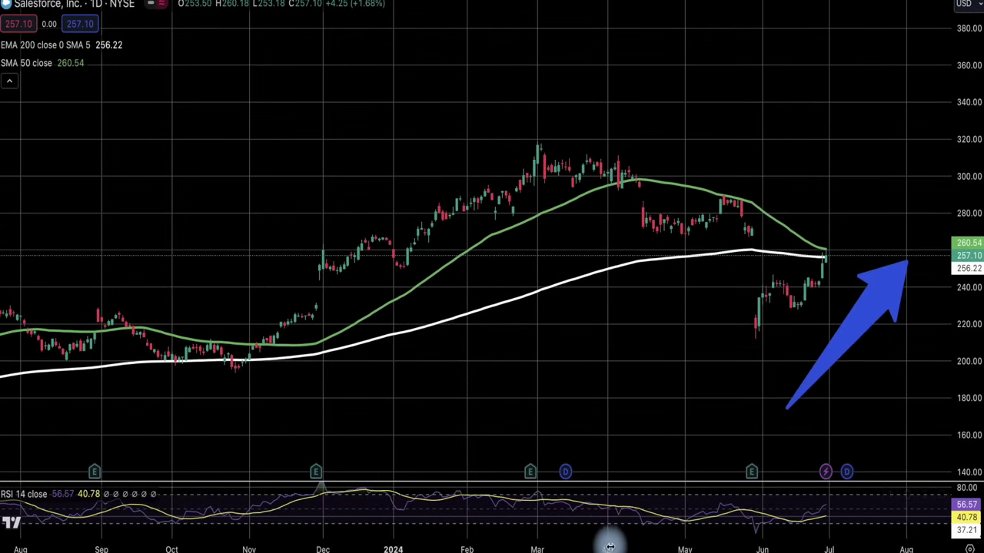
{"action": "scroll", "coordinate": [692, 531], "scroll_direction": "up", "scroll_amount": 1}
{"action": "double_click", "coordinate": [972, 348]}
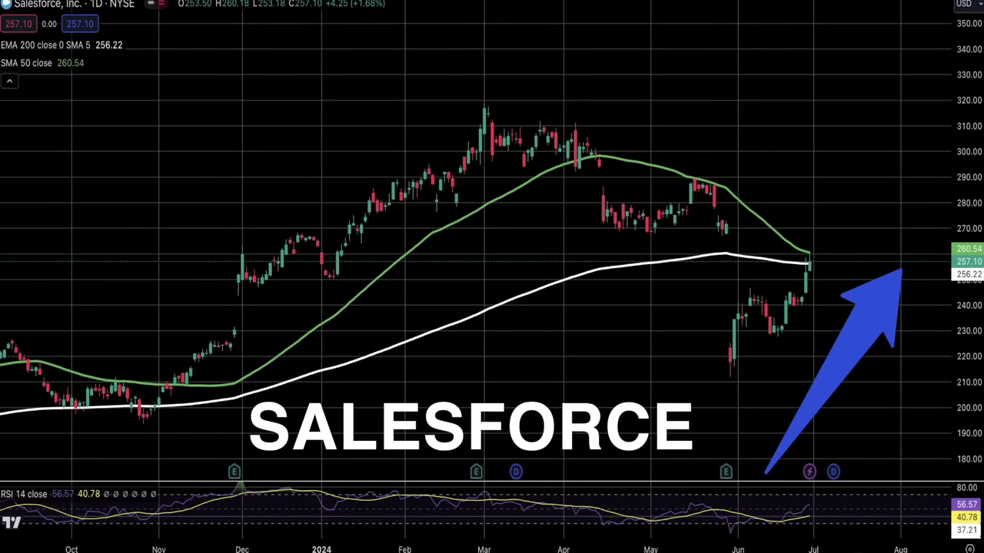
{"action": "mouse_move", "coordinate": [732, 241]}
{"action": "left_mouse_down"}
{"action": "mouse_move", "coordinate": [729, 406]}
{"action": "mouse_move", "coordinate": [715, 204]}
{"action": "left_mouse_up"}
{"action": "left_click_drag", "start_coordinate": [749, 298], "coordinate": [812, 295]}
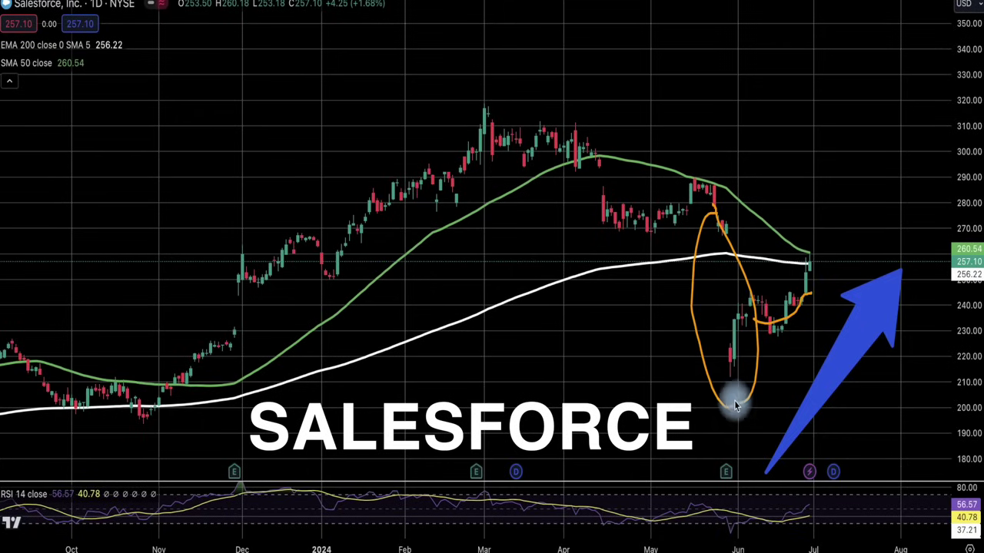
{"action": "left_click_drag", "start_coordinate": [724, 384], "coordinate": [751, 384]}
{"action": "left_click_drag", "start_coordinate": [787, 249], "coordinate": [816, 248]}
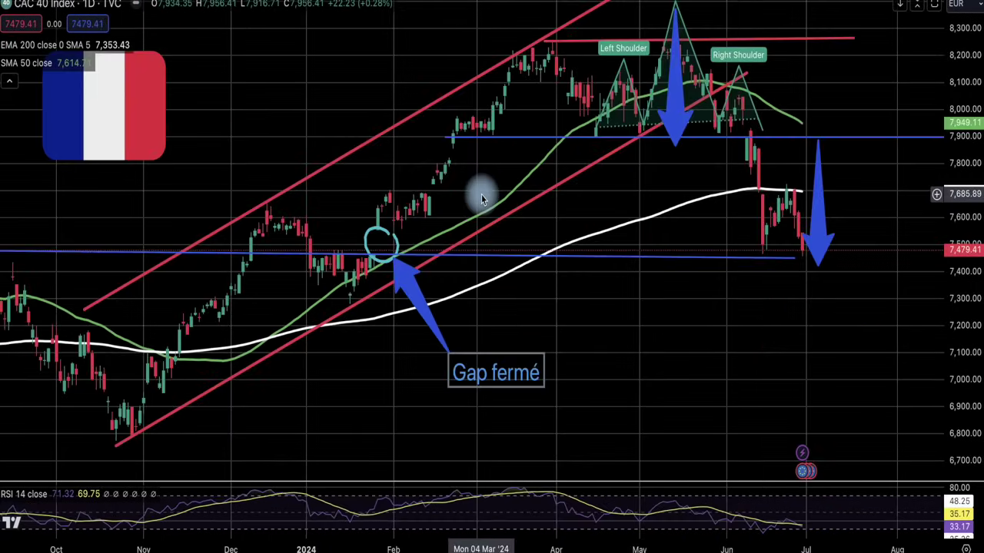
- Outline the CAC 40 head-and-shoulders pattern freehand and sketch its neckline at about 7,900
{"action": "left_click_drag", "start_coordinate": [970, 292], "coordinate": [970, 338]}
{"action": "left_click_drag", "start_coordinate": [602, 547], "coordinate": [600, 548]}
{"action": "left_click_drag", "start_coordinate": [960, 377], "coordinate": [949, 363]}
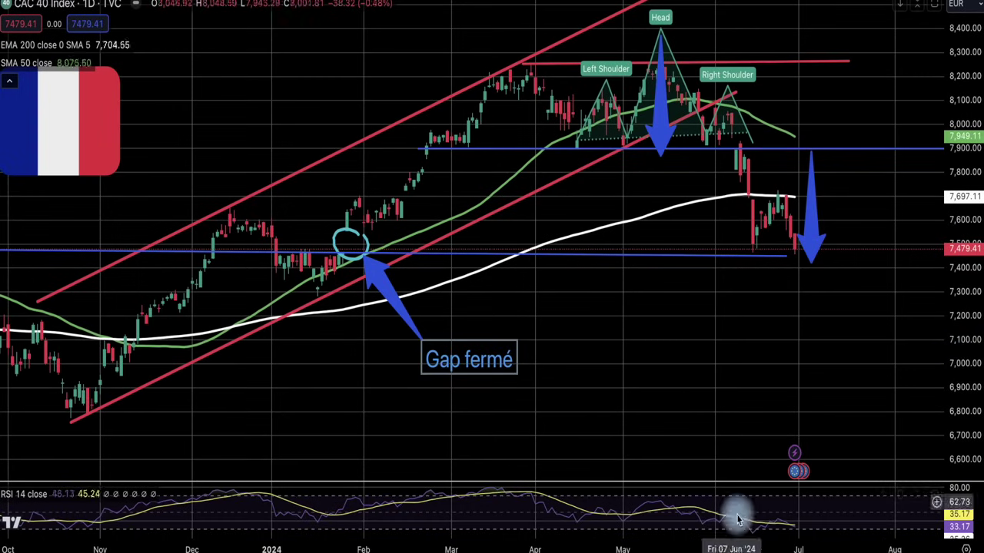
{"action": "mouse_move", "coordinate": [578, 129]}
{"action": "left_mouse_down"}
{"action": "mouse_move", "coordinate": [608, 58]}
{"action": "mouse_move", "coordinate": [654, 44]}
{"action": "mouse_move", "coordinate": [699, 103]}
{"action": "mouse_move", "coordinate": [733, 85]}
{"action": "mouse_move", "coordinate": [750, 123]}
{"action": "left_mouse_up"}
{"action": "left_click_drag", "start_coordinate": [544, 145], "coordinate": [784, 144]}
{"action": "left_click_drag", "start_coordinate": [567, 74], "coordinate": [572, 143]}
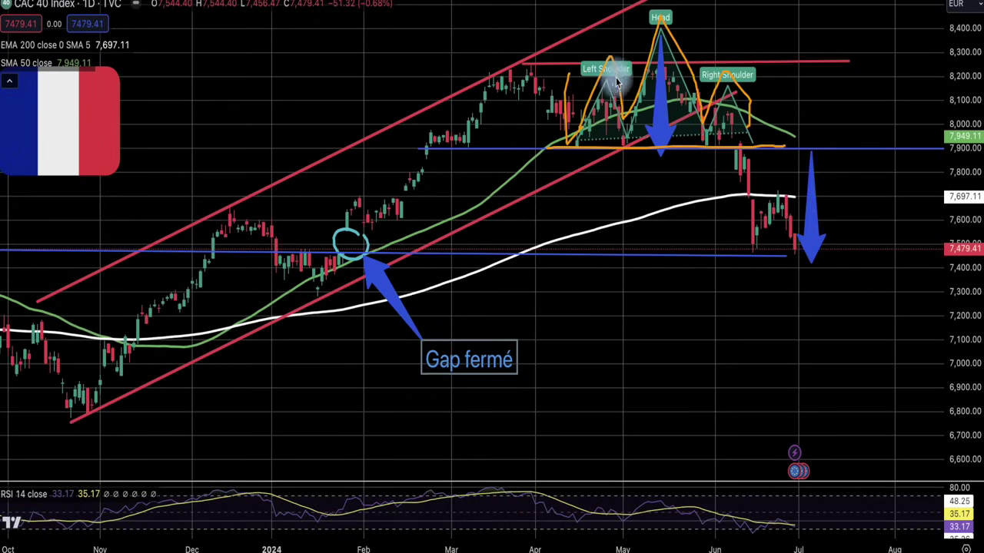
{"action": "left_click_drag", "start_coordinate": [747, 93], "coordinate": [757, 153]}
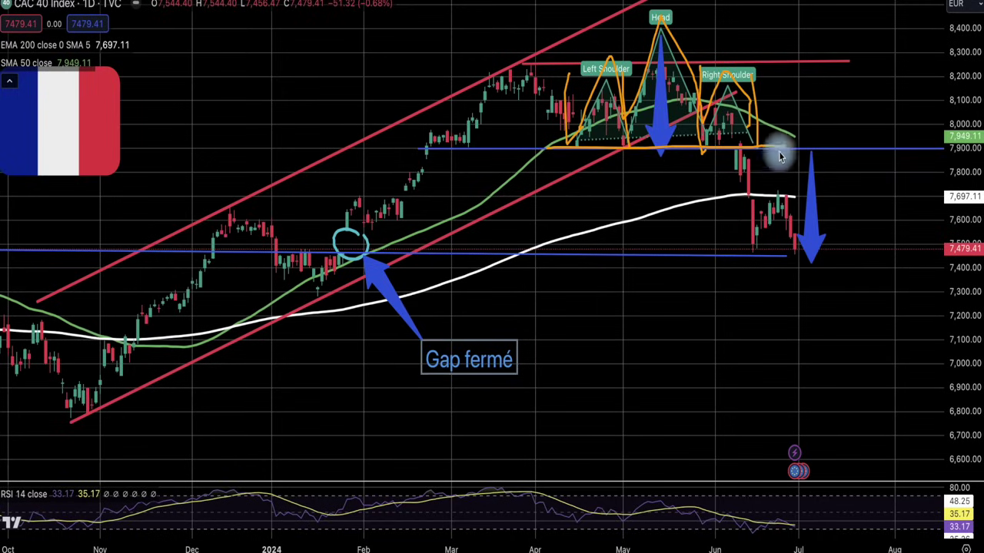
- Circle the CAC 40 pattern's head and trace the fall from the neckline to about 7,450 with the rebound after it
{"action": "left_click_drag", "start_coordinate": [763, 217], "coordinate": [761, 253]}
{"action": "mouse_move", "coordinate": [657, 14]}
{"action": "left_mouse_down"}
{"action": "mouse_move", "coordinate": [672, 185]}
{"action": "mouse_move", "coordinate": [668, 14]}
{"action": "left_mouse_up"}
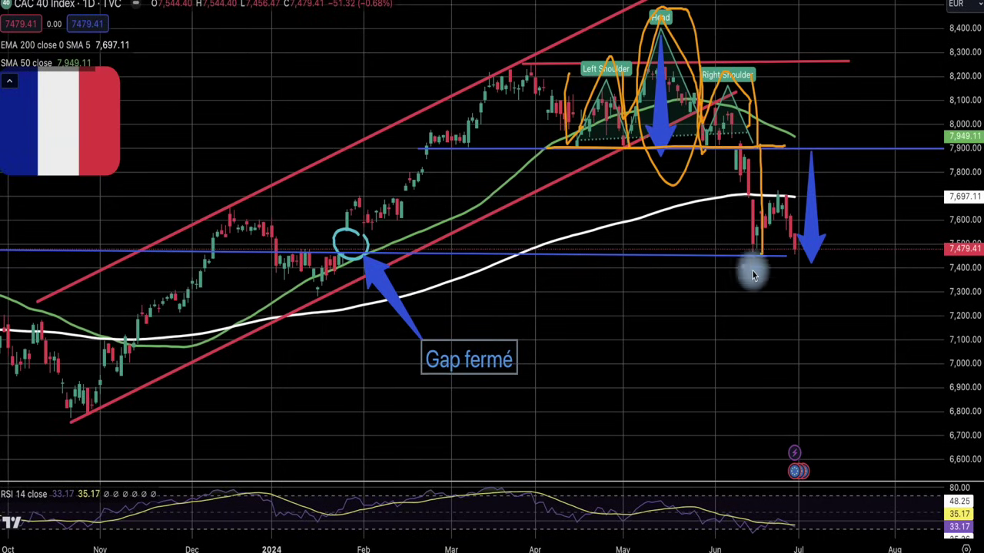
{"action": "left_click_drag", "start_coordinate": [753, 260], "coordinate": [784, 215]}
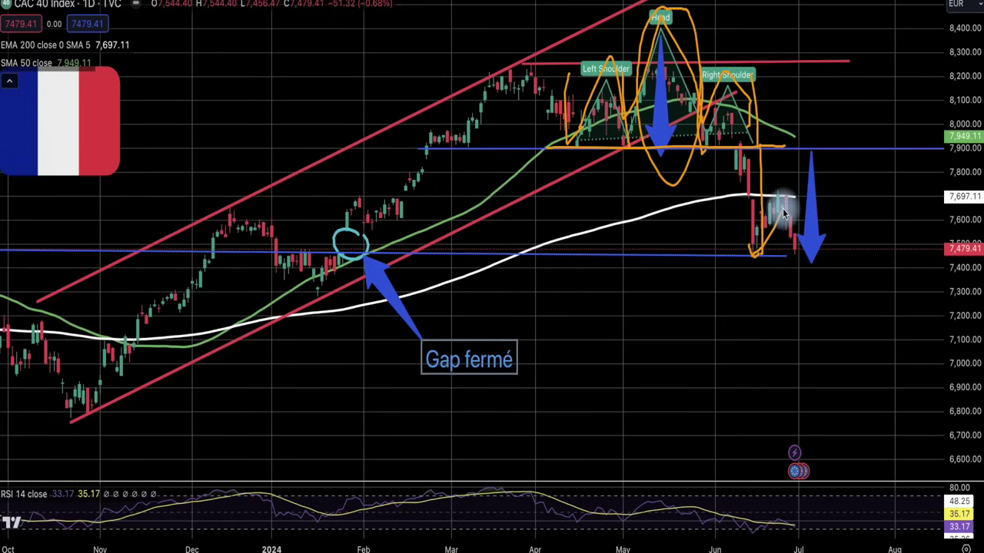
- Trace the CAC 40's latest move freehand between about 7,450 and 7,700 near the 200-day average
{"action": "mouse_move", "coordinate": [790, 255]}
{"action": "left_mouse_down"}
{"action": "mouse_move", "coordinate": [783, 183]}
{"action": "mouse_move", "coordinate": [766, 193]}
{"action": "left_mouse_up"}
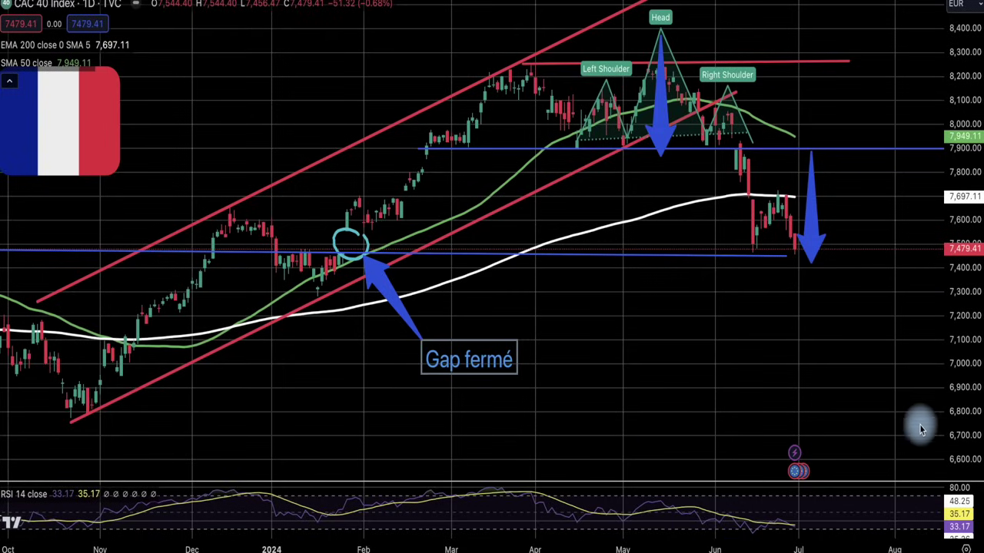
{"action": "mouse_move", "coordinate": [936, 413]}
{"action": "left_mouse_down"}
{"action": "mouse_move", "coordinate": [356, 407]}
{"action": "mouse_move", "coordinate": [95, 431]}
{"action": "mouse_move", "coordinate": [40, 417]}
{"action": "left_mouse_up"}
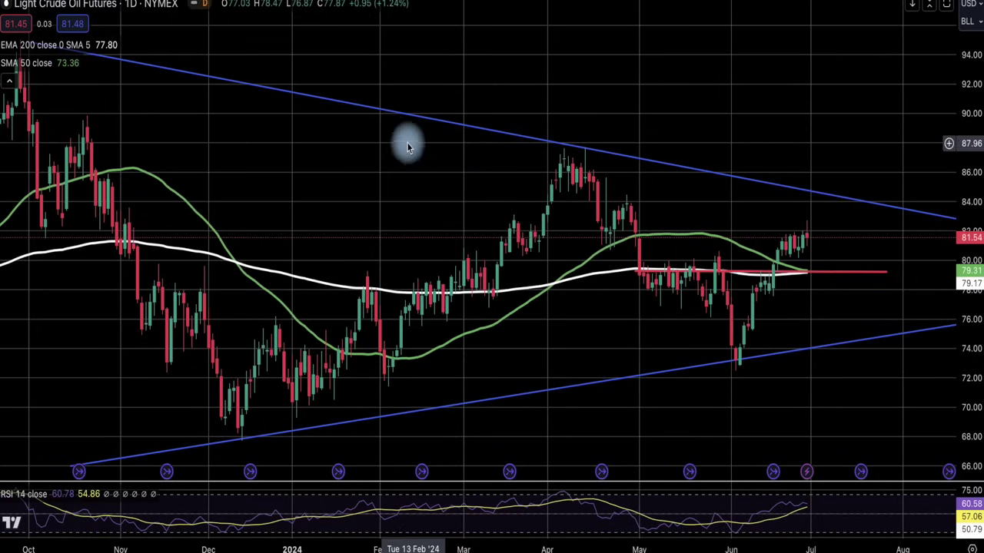
- Circle WTI crude's May–June trading area beneath the 200-day average and trace the rebound from the June low near 73
{"action": "left_click_drag", "start_coordinate": [419, 542], "coordinate": [584, 547]}
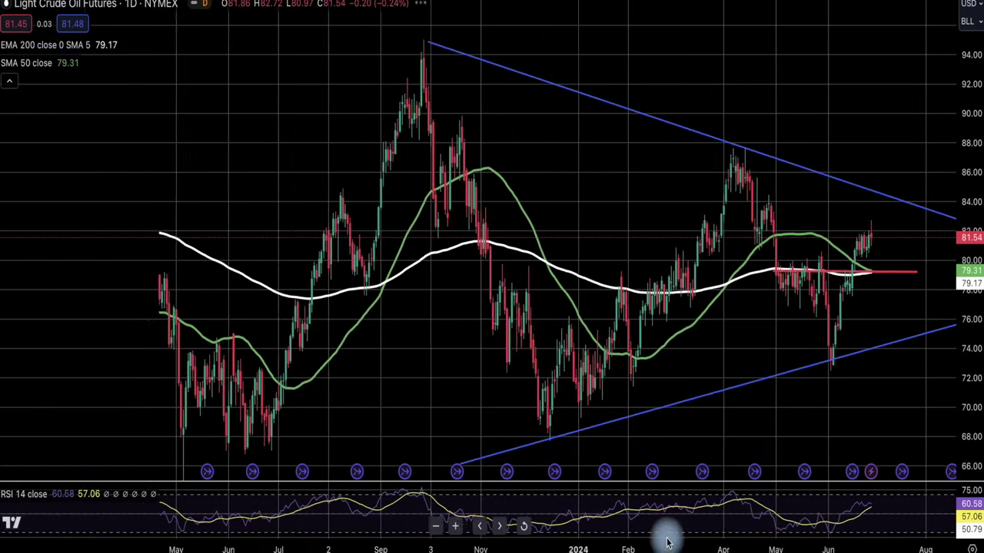
{"action": "left_click_drag", "start_coordinate": [518, 358], "coordinate": [483, 358]}
{"action": "left_click_drag", "start_coordinate": [978, 302], "coordinate": [905, 439]}
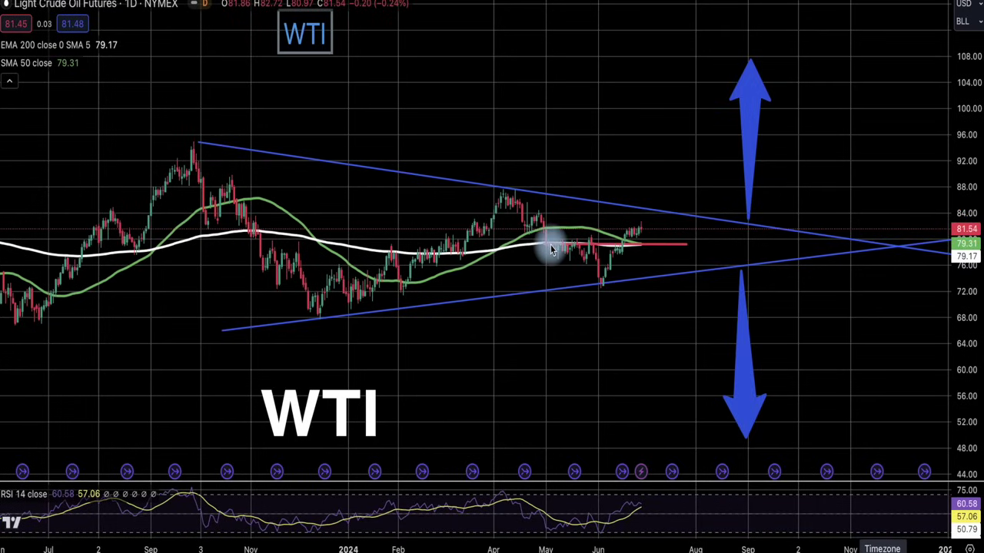
{"action": "mouse_move", "coordinate": [540, 246]}
{"action": "left_mouse_down"}
{"action": "mouse_move", "coordinate": [607, 246]}
{"action": "mouse_move", "coordinate": [547, 248]}
{"action": "left_mouse_up"}
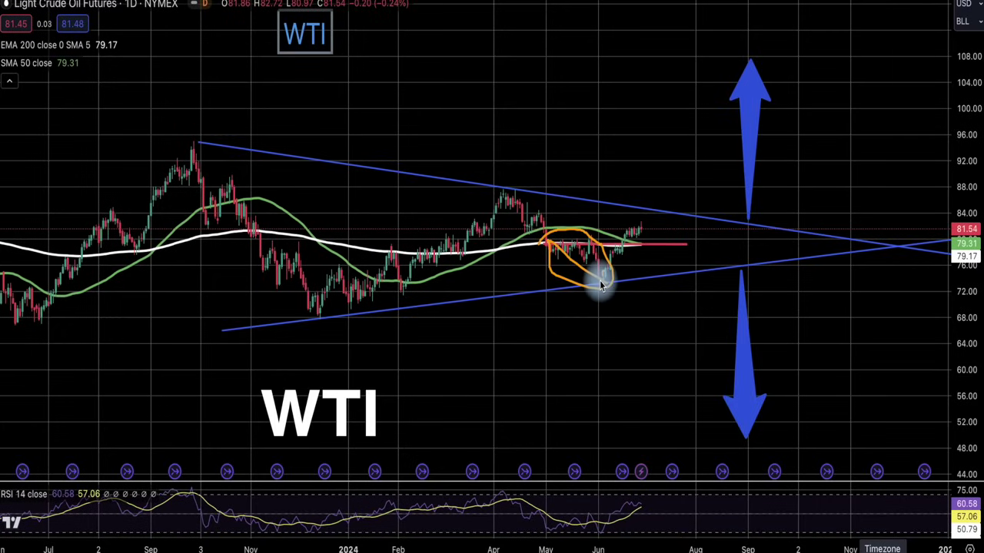
{"action": "left_click_drag", "start_coordinate": [604, 285], "coordinate": [651, 232]}
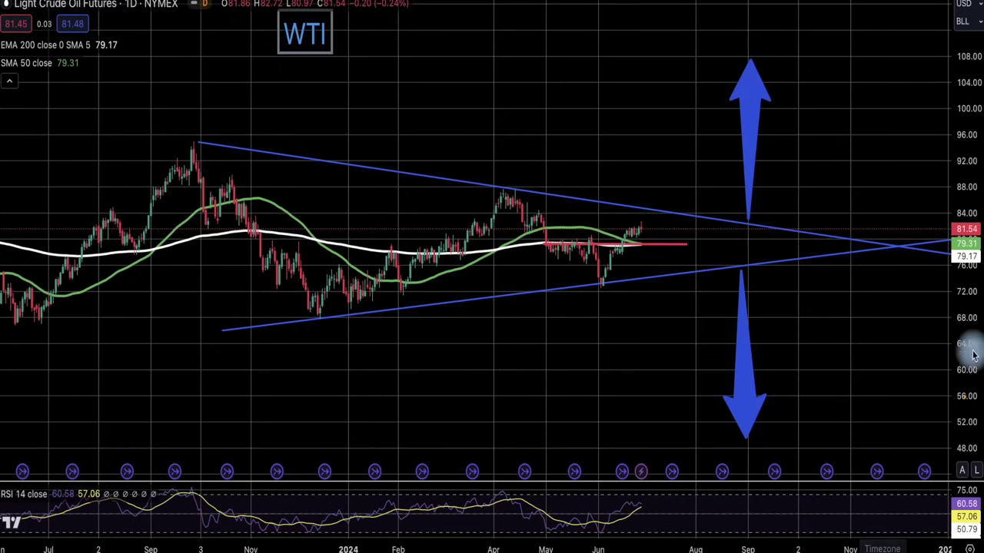
- Sketch WTI's projected swings between the triangle's trendlines, with a box around August–September and possible breakouts in both directions
{"action": "mouse_move", "coordinate": [970, 306]}
{"action": "left_mouse_down"}
{"action": "mouse_move", "coordinate": [970, 322]}
{"action": "mouse_move", "coordinate": [972, 307]}
{"action": "left_mouse_up"}
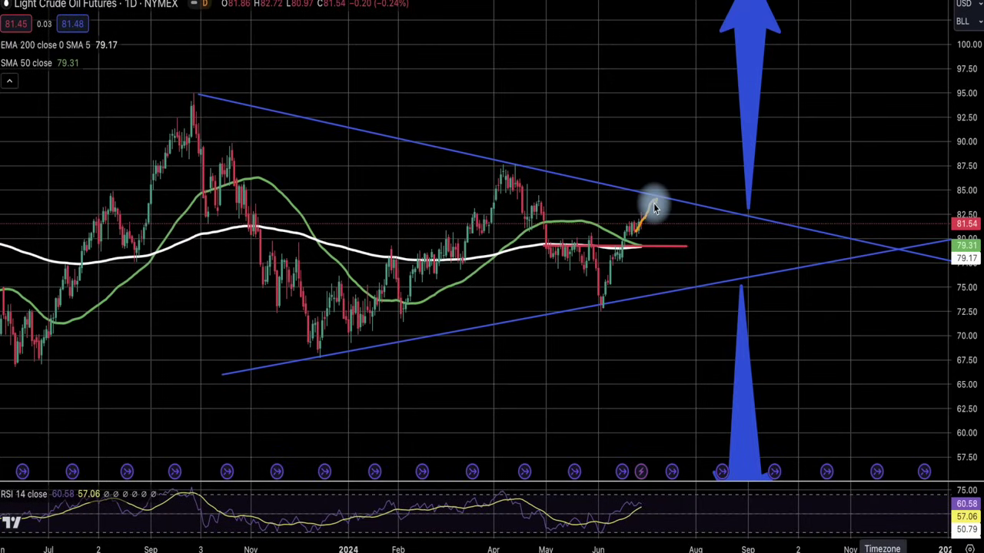
{"action": "mouse_move", "coordinate": [666, 225]}
{"action": "left_mouse_down"}
{"action": "mouse_move", "coordinate": [687, 285]}
{"action": "mouse_move", "coordinate": [678, 292]}
{"action": "mouse_move", "coordinate": [714, 243]}
{"action": "mouse_move", "coordinate": [714, 277]}
{"action": "mouse_move", "coordinate": [792, 275]}
{"action": "mouse_move", "coordinate": [762, 208]}
{"action": "mouse_move", "coordinate": [711, 213]}
{"action": "left_mouse_up"}
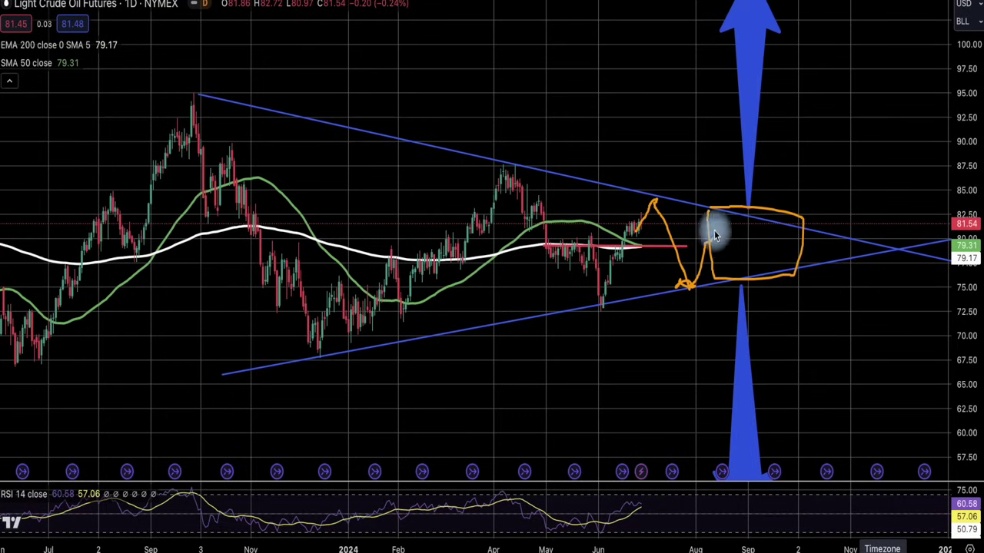
{"action": "mouse_move", "coordinate": [722, 255]}
{"action": "left_mouse_down"}
{"action": "mouse_move", "coordinate": [764, 254]}
{"action": "mouse_move", "coordinate": [778, 58]}
{"action": "mouse_move", "coordinate": [795, 84]}
{"action": "mouse_move", "coordinate": [784, 89]}
{"action": "left_mouse_up"}
{"action": "mouse_move", "coordinate": [799, 222]}
{"action": "left_mouse_down"}
{"action": "mouse_move", "coordinate": [836, 330]}
{"action": "mouse_move", "coordinate": [839, 406]}
{"action": "mouse_move", "coordinate": [845, 395]}
{"action": "left_mouse_up"}
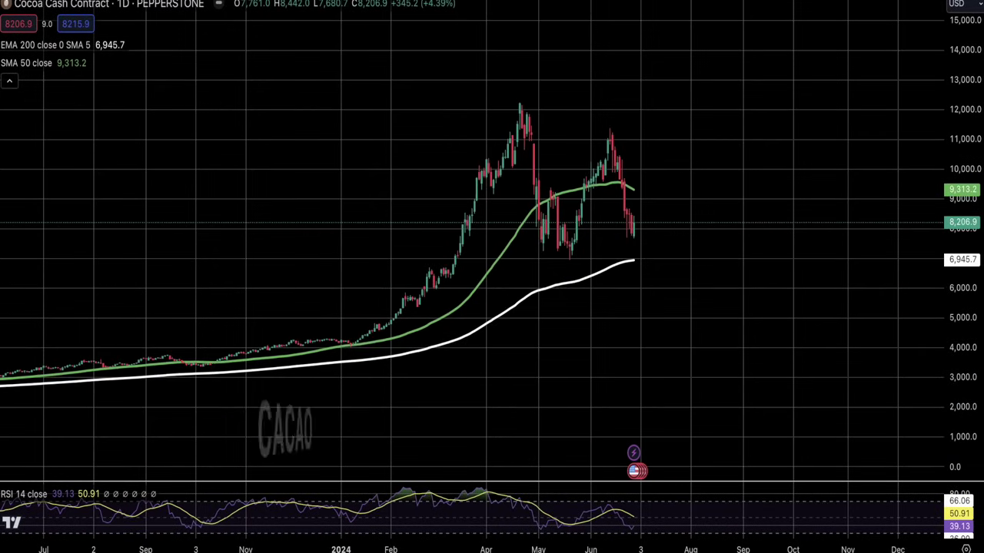
- Mark the Cocoa chart's April and June highs freehand, along with the lows from May to late June
{"action": "left_click_drag", "start_coordinate": [604, 542], "coordinate": [513, 547]}
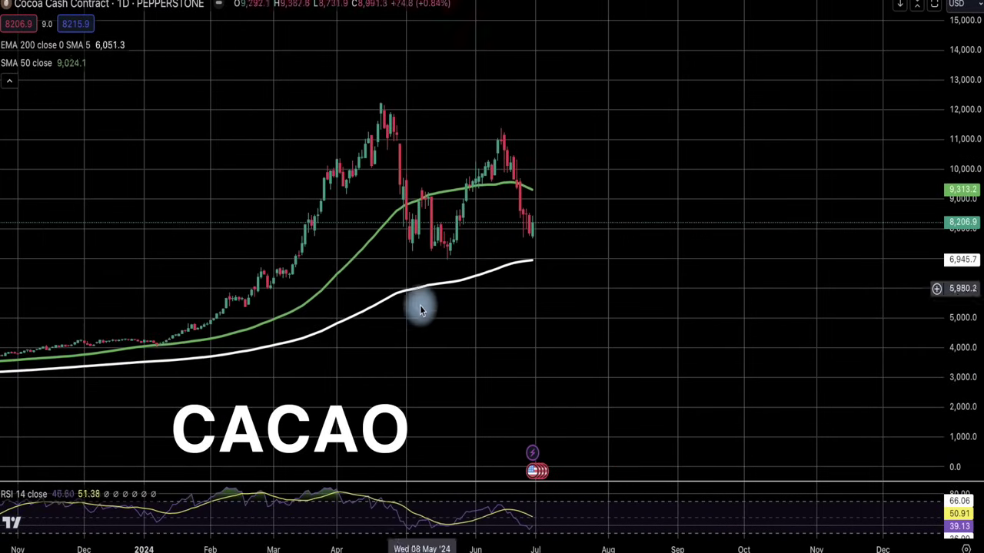
{"action": "left_click_drag", "start_coordinate": [454, 544], "coordinate": [516, 546]}
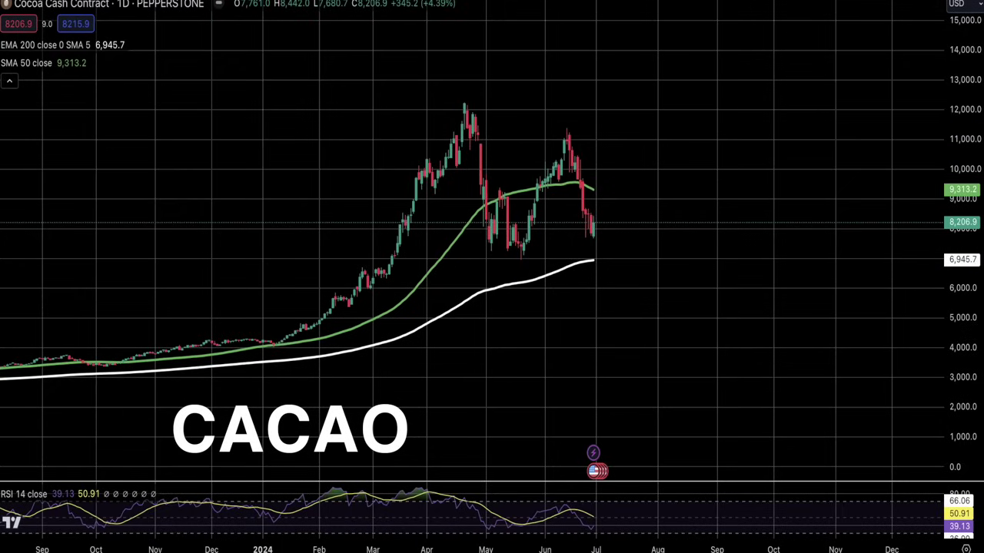
{"action": "left_click_drag", "start_coordinate": [487, 253], "coordinate": [594, 229]}
{"action": "left_click_drag", "start_coordinate": [466, 102], "coordinate": [621, 135]}
{"action": "mouse_move", "coordinate": [558, 127]}
{"action": "left_mouse_down"}
{"action": "mouse_move", "coordinate": [591, 132]}
{"action": "mouse_move", "coordinate": [565, 133]}
{"action": "left_mouse_up"}
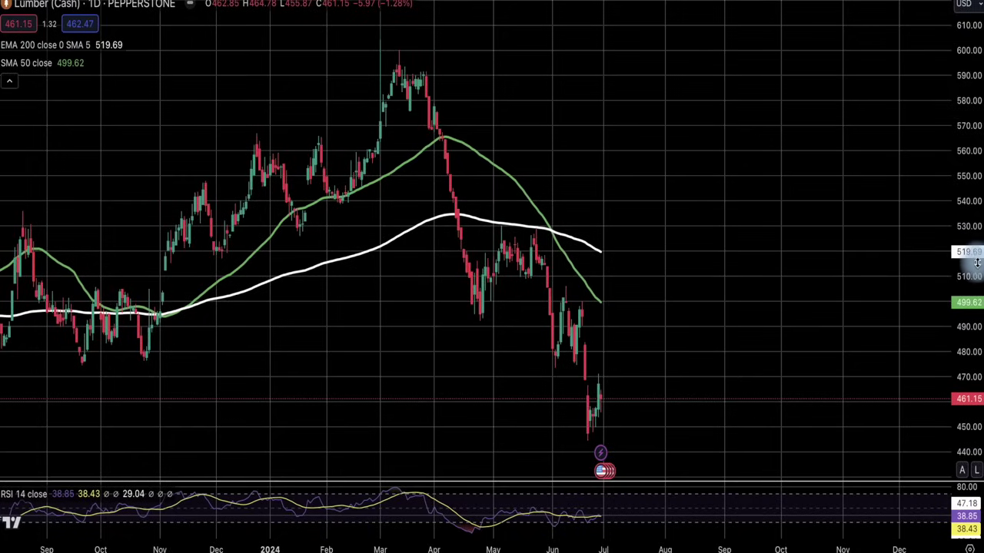
- Draw a freehand arc over Lumber's decline, from the March 2024 peak near 600 down to about 480
{"action": "left_click_drag", "start_coordinate": [972, 338], "coordinate": [974, 392]}
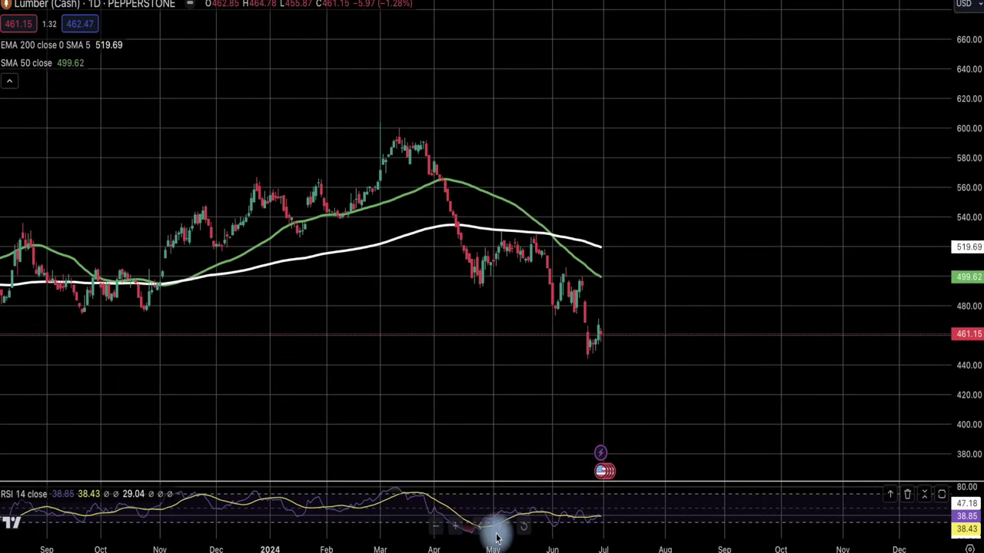
{"action": "left_click_drag", "start_coordinate": [448, 541], "coordinate": [582, 541]}
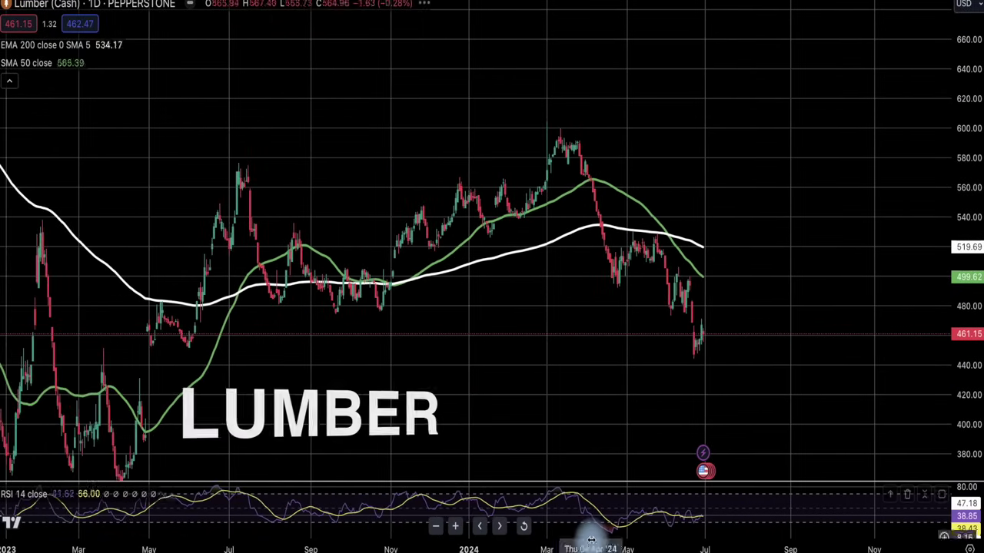
{"action": "scroll", "coordinate": [874, 429], "scroll_direction": "up", "scroll_amount": 2}
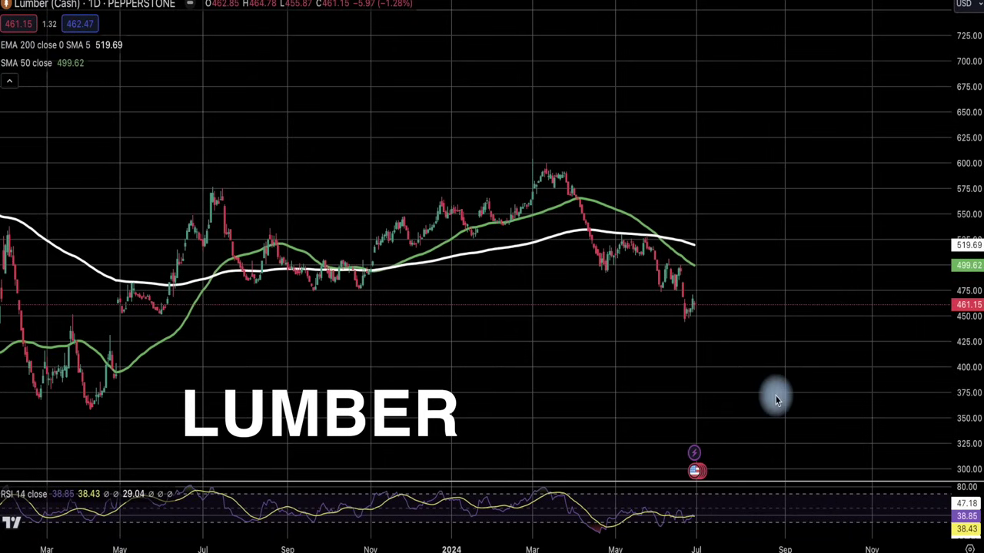
{"action": "left_click_drag", "start_coordinate": [537, 159], "coordinate": [736, 287]}
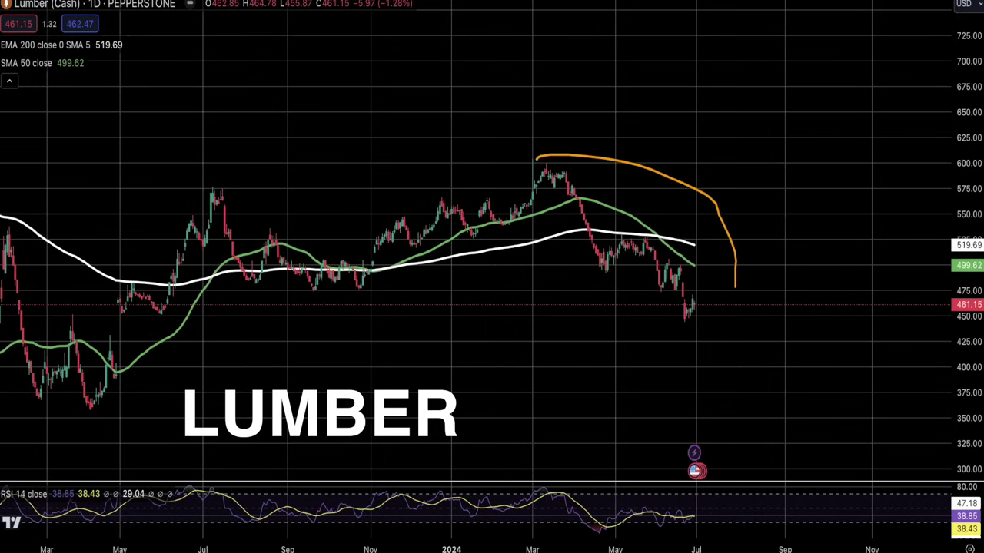
- Examine Lumber's long-term price history from mid-2021 to July 2024 against its 50-day and 200-day averages
{"action": "scroll", "coordinate": [477, 538], "scroll_direction": "down", "scroll_amount": 5}
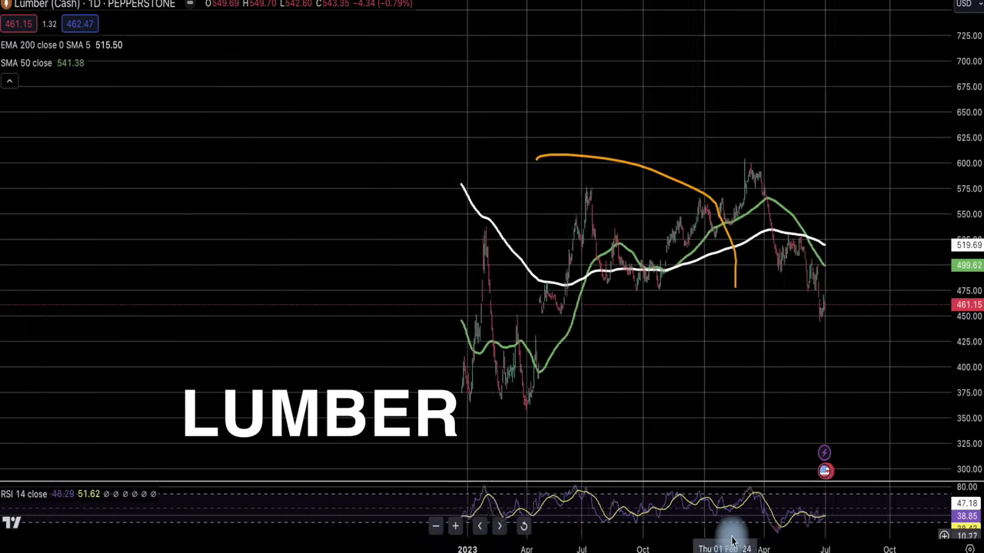
{"action": "mouse_move", "coordinate": [960, 354]}
{"action": "left_mouse_down"}
{"action": "mouse_move", "coordinate": [969, 404]}
{"action": "mouse_move", "coordinate": [965, 345]}
{"action": "mouse_move", "coordinate": [961, 369]}
{"action": "left_mouse_up"}
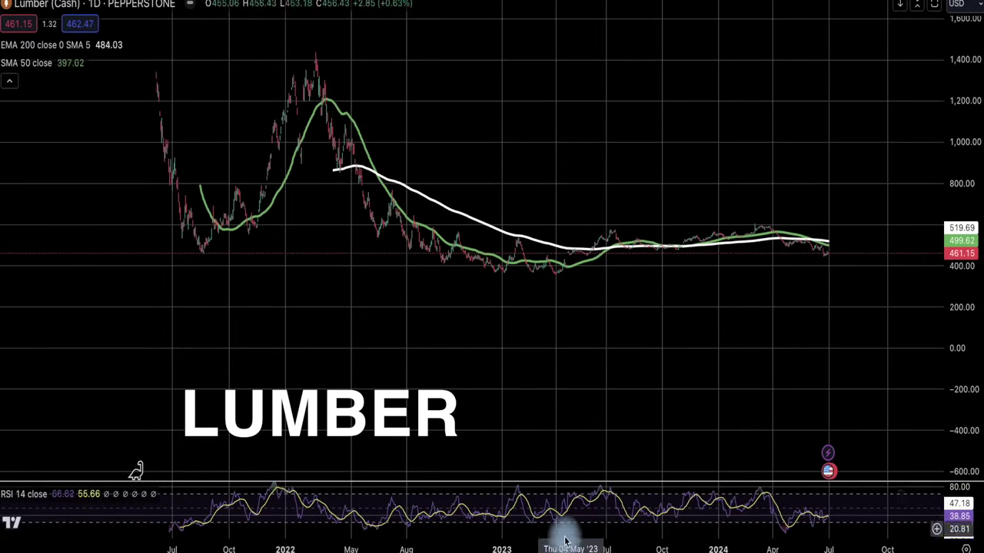
{"action": "left_click_drag", "start_coordinate": [548, 538], "coordinate": [522, 547]}
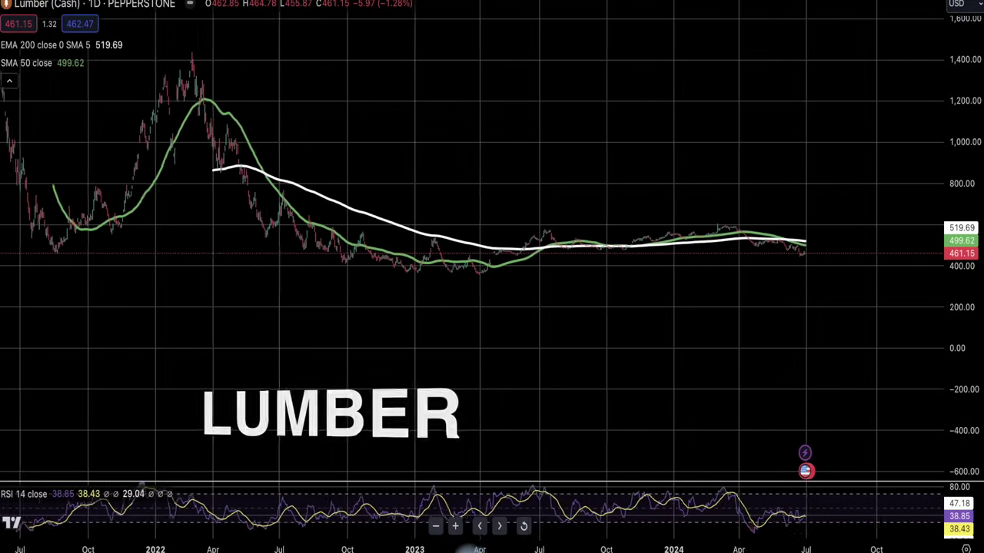
{"action": "left_click_drag", "start_coordinate": [963, 387], "coordinate": [967, 342]}
{"action": "left_click_drag", "start_coordinate": [850, 340], "coordinate": [868, 391]}
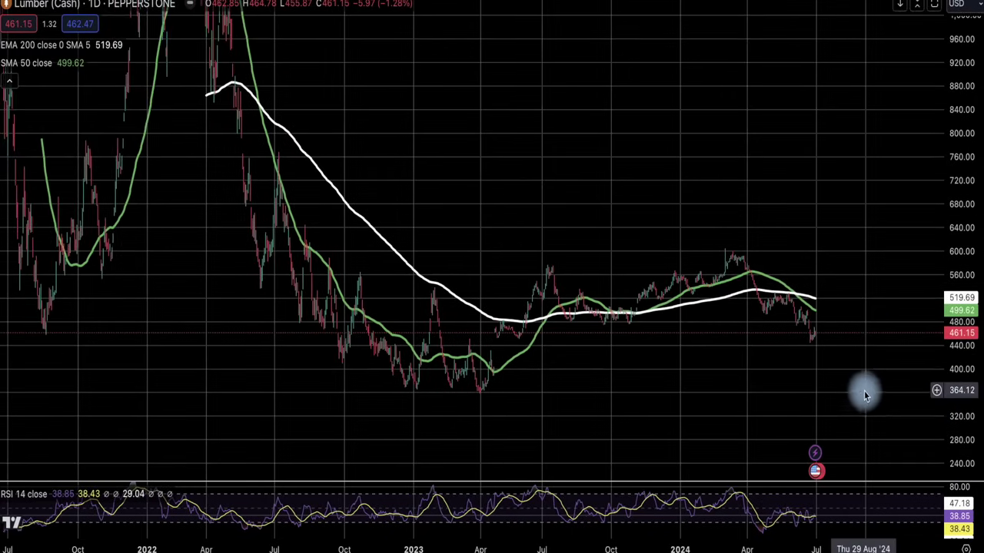
{"action": "left_click_drag", "start_coordinate": [968, 385], "coordinate": [966, 373]}
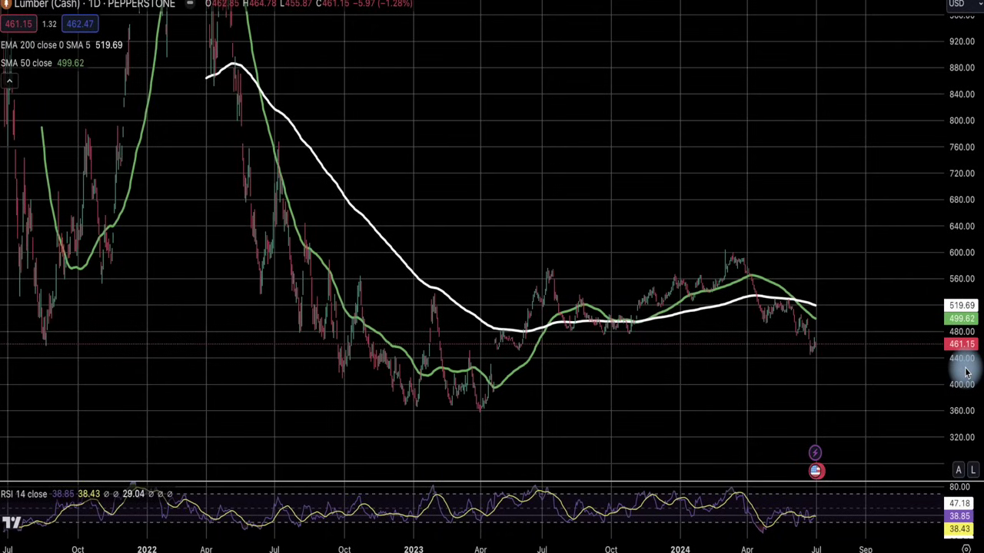
{"action": "left_click_drag", "start_coordinate": [965, 379], "coordinate": [961, 392]}
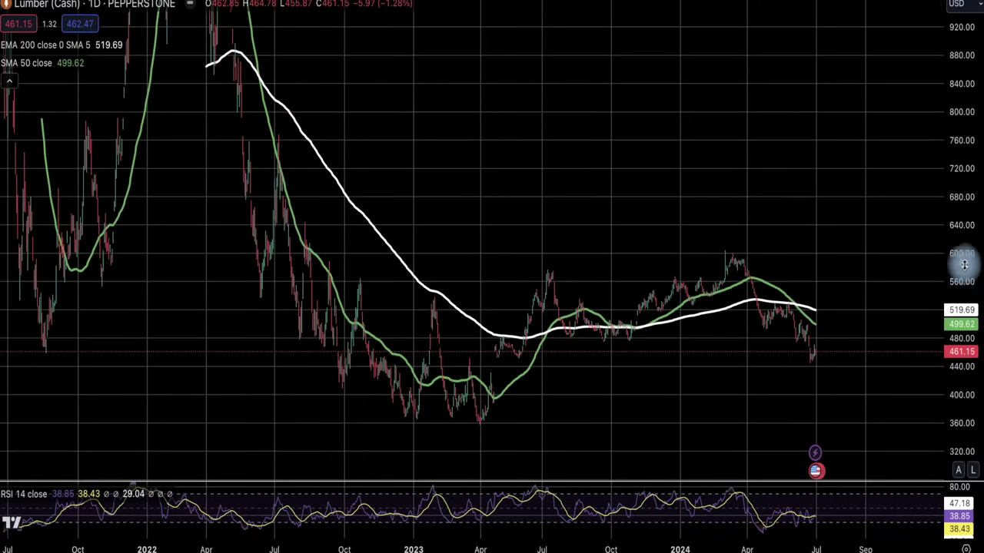
{"action": "left_click_drag", "start_coordinate": [967, 235], "coordinate": [969, 338]}
{"action": "left_click_drag", "start_coordinate": [655, 304], "coordinate": [650, 391]}
{"action": "left_click_drag", "start_coordinate": [969, 444], "coordinate": [971, 388]}
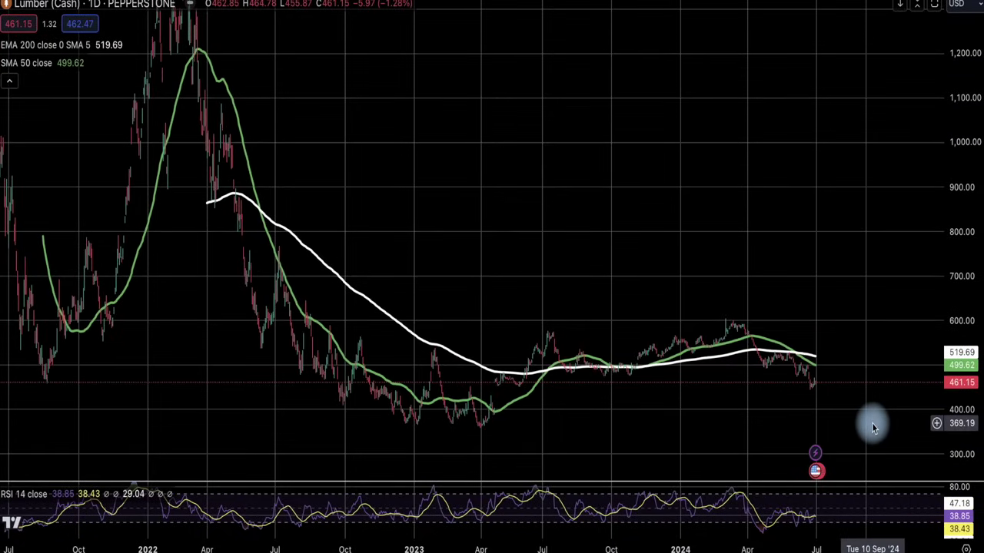
{"action": "left_click_drag", "start_coordinate": [956, 421], "coordinate": [959, 446]}
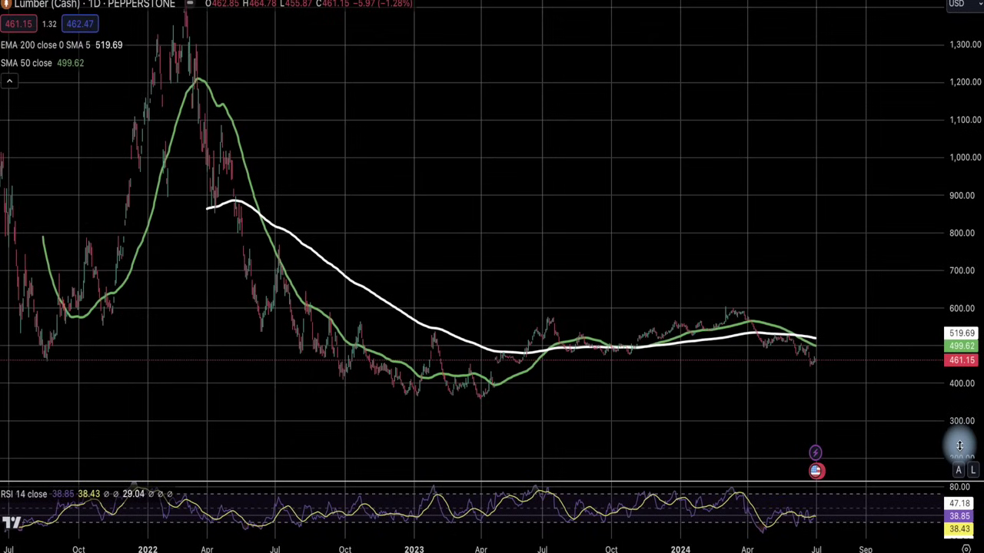